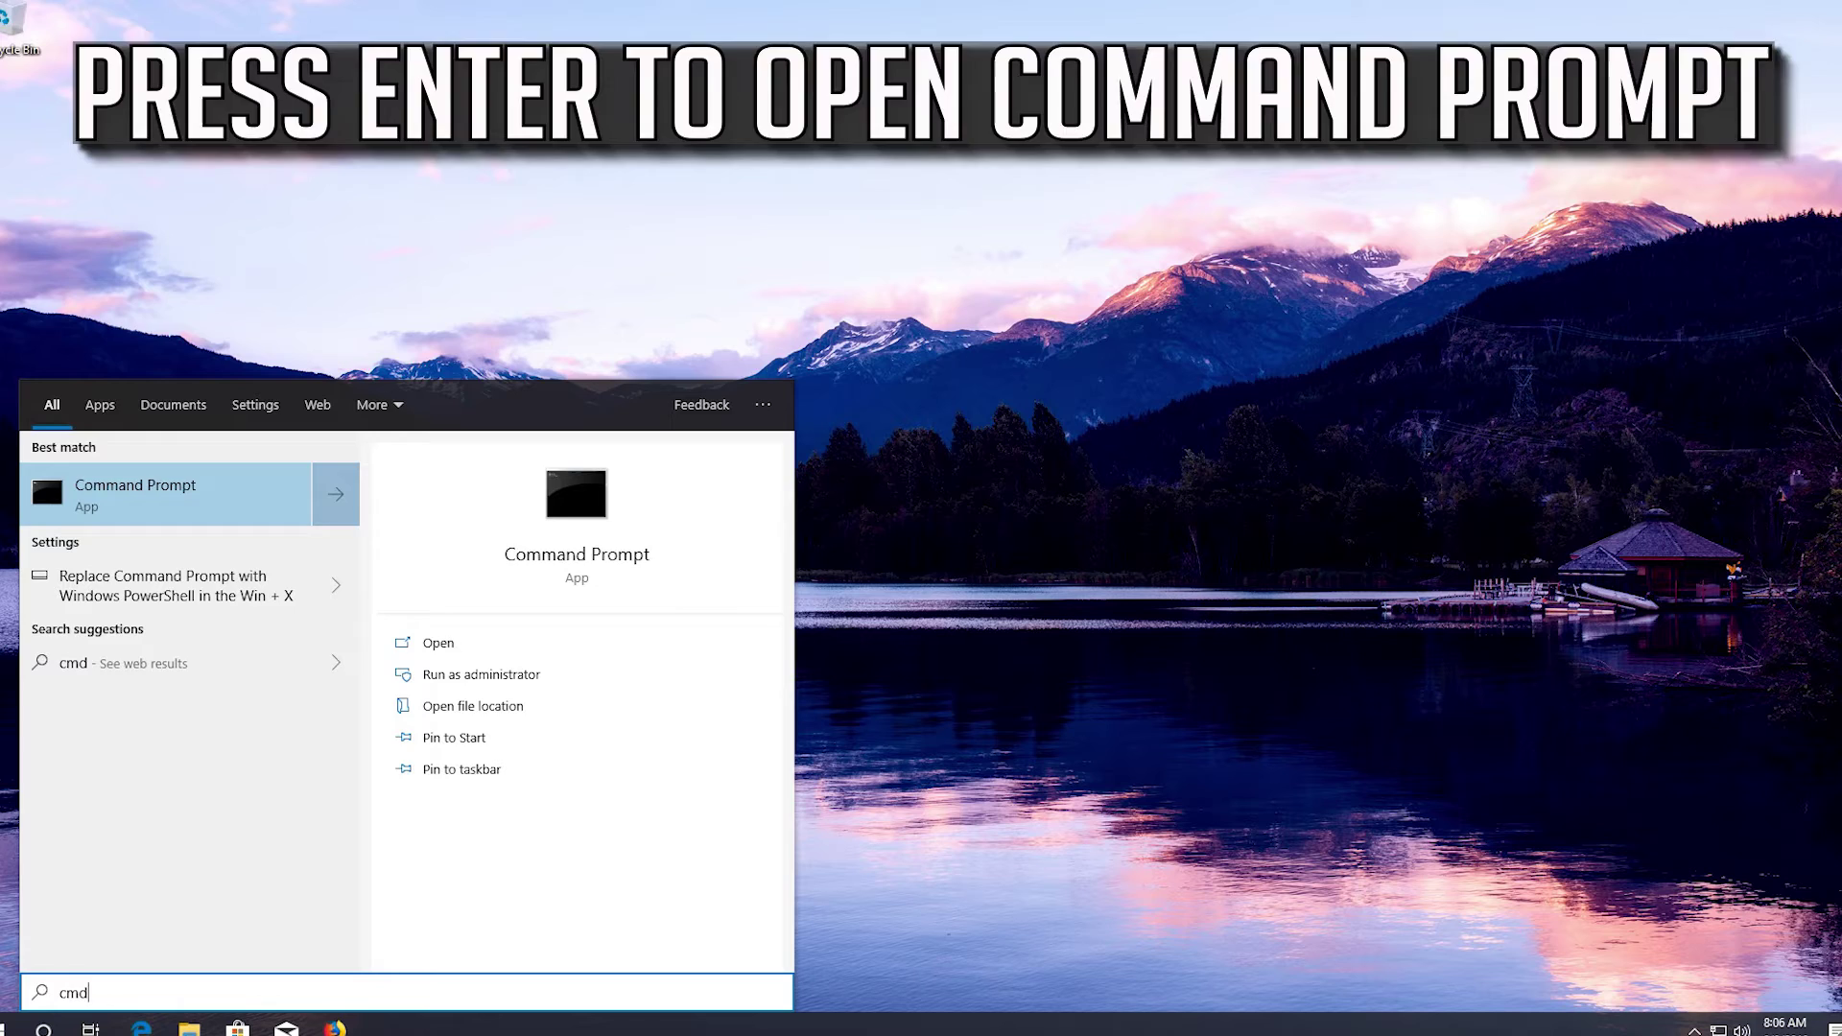
# Launch Command Prompt, the best match for the 'cmd' Start menu search
pyautogui.press('Return')
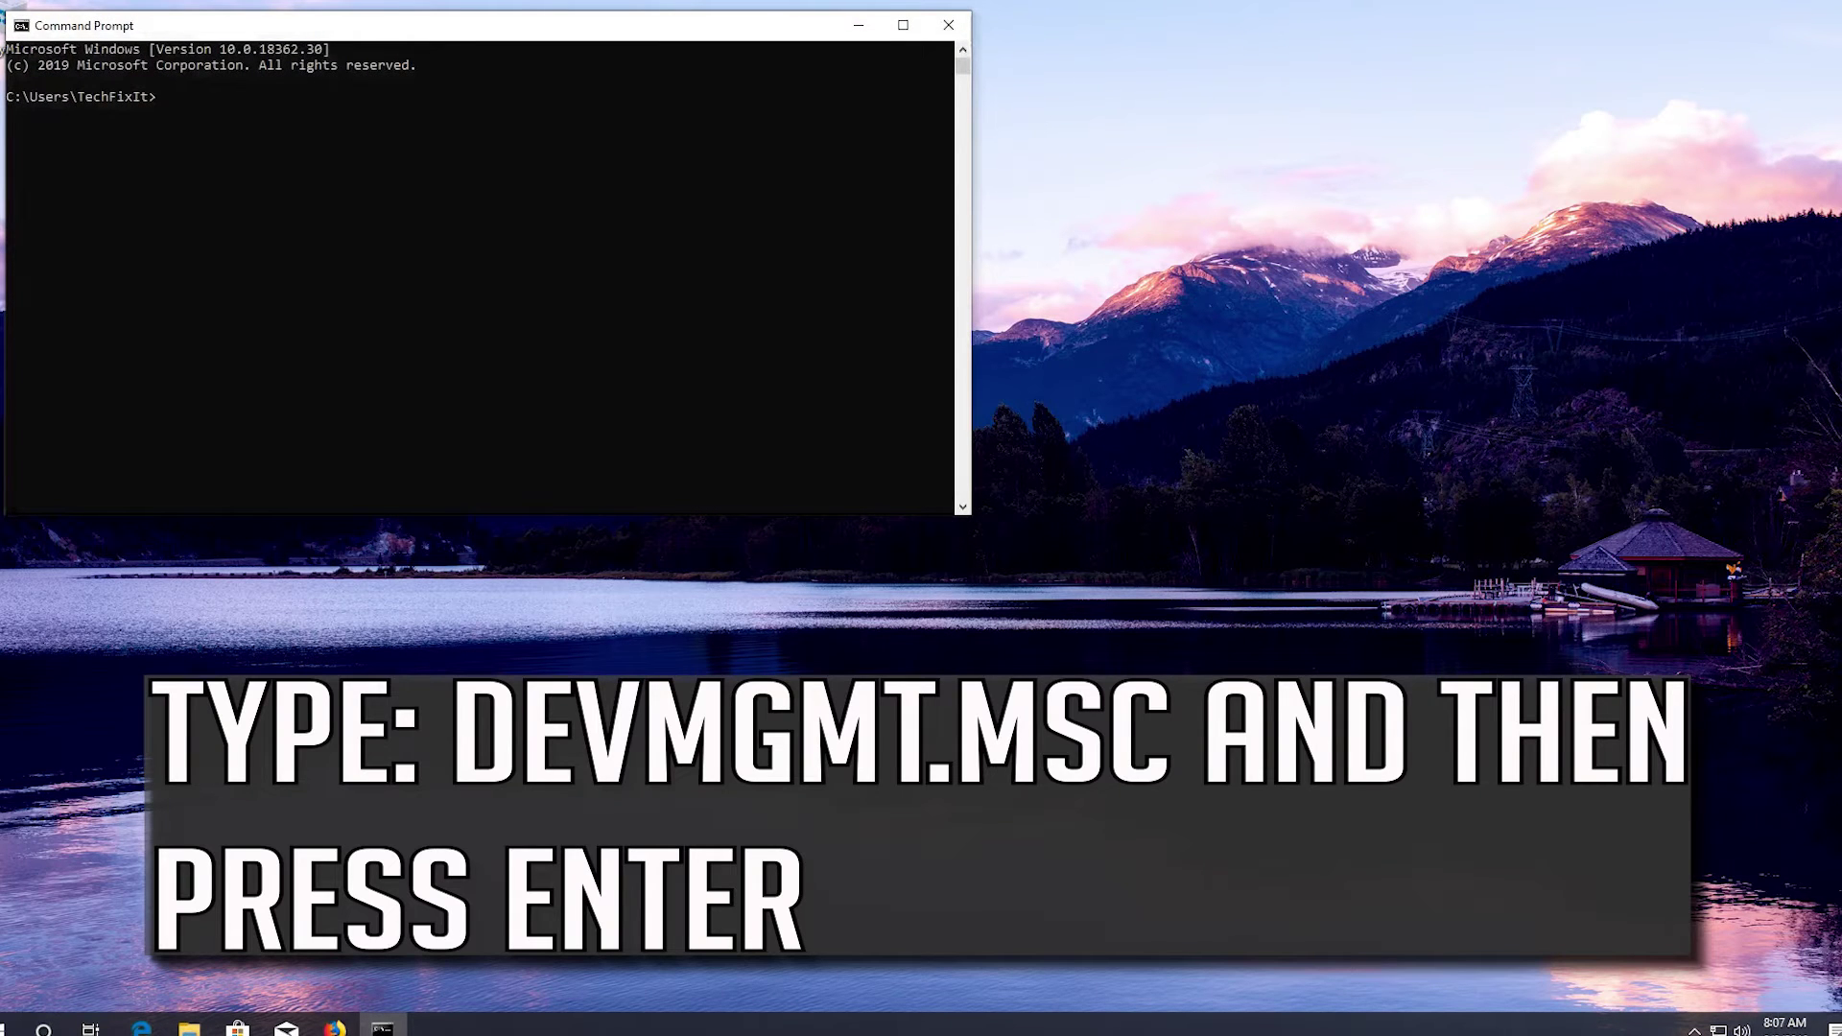
pyautogui.write('dev')
pyautogui.write('mgm')
pyautogui.write('t.')
pyautogui.write('msc')
# Run devmgmt.msc at the command prompt to launch Device Manager
pyautogui.press('Return')
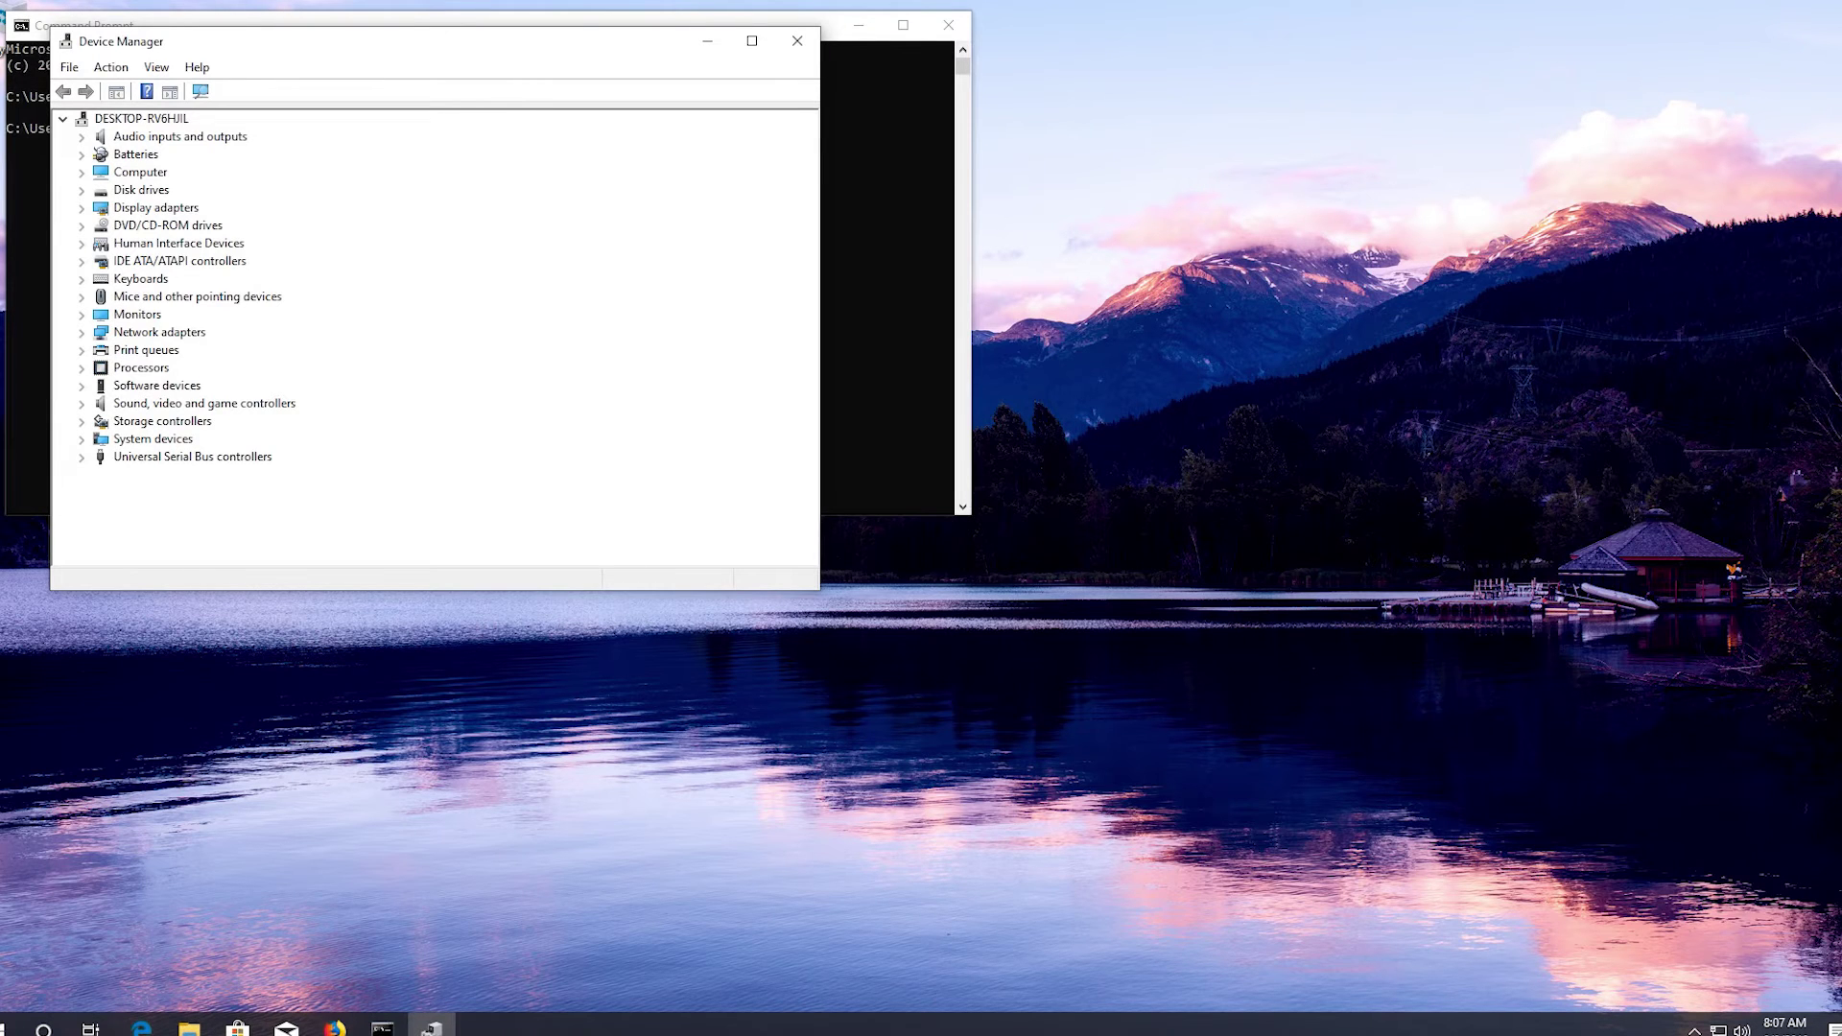
# Expand 'Mice and other pointing devices' in the device tree and select Microsoft PS/2 Mouse
pyautogui.press('Tab')
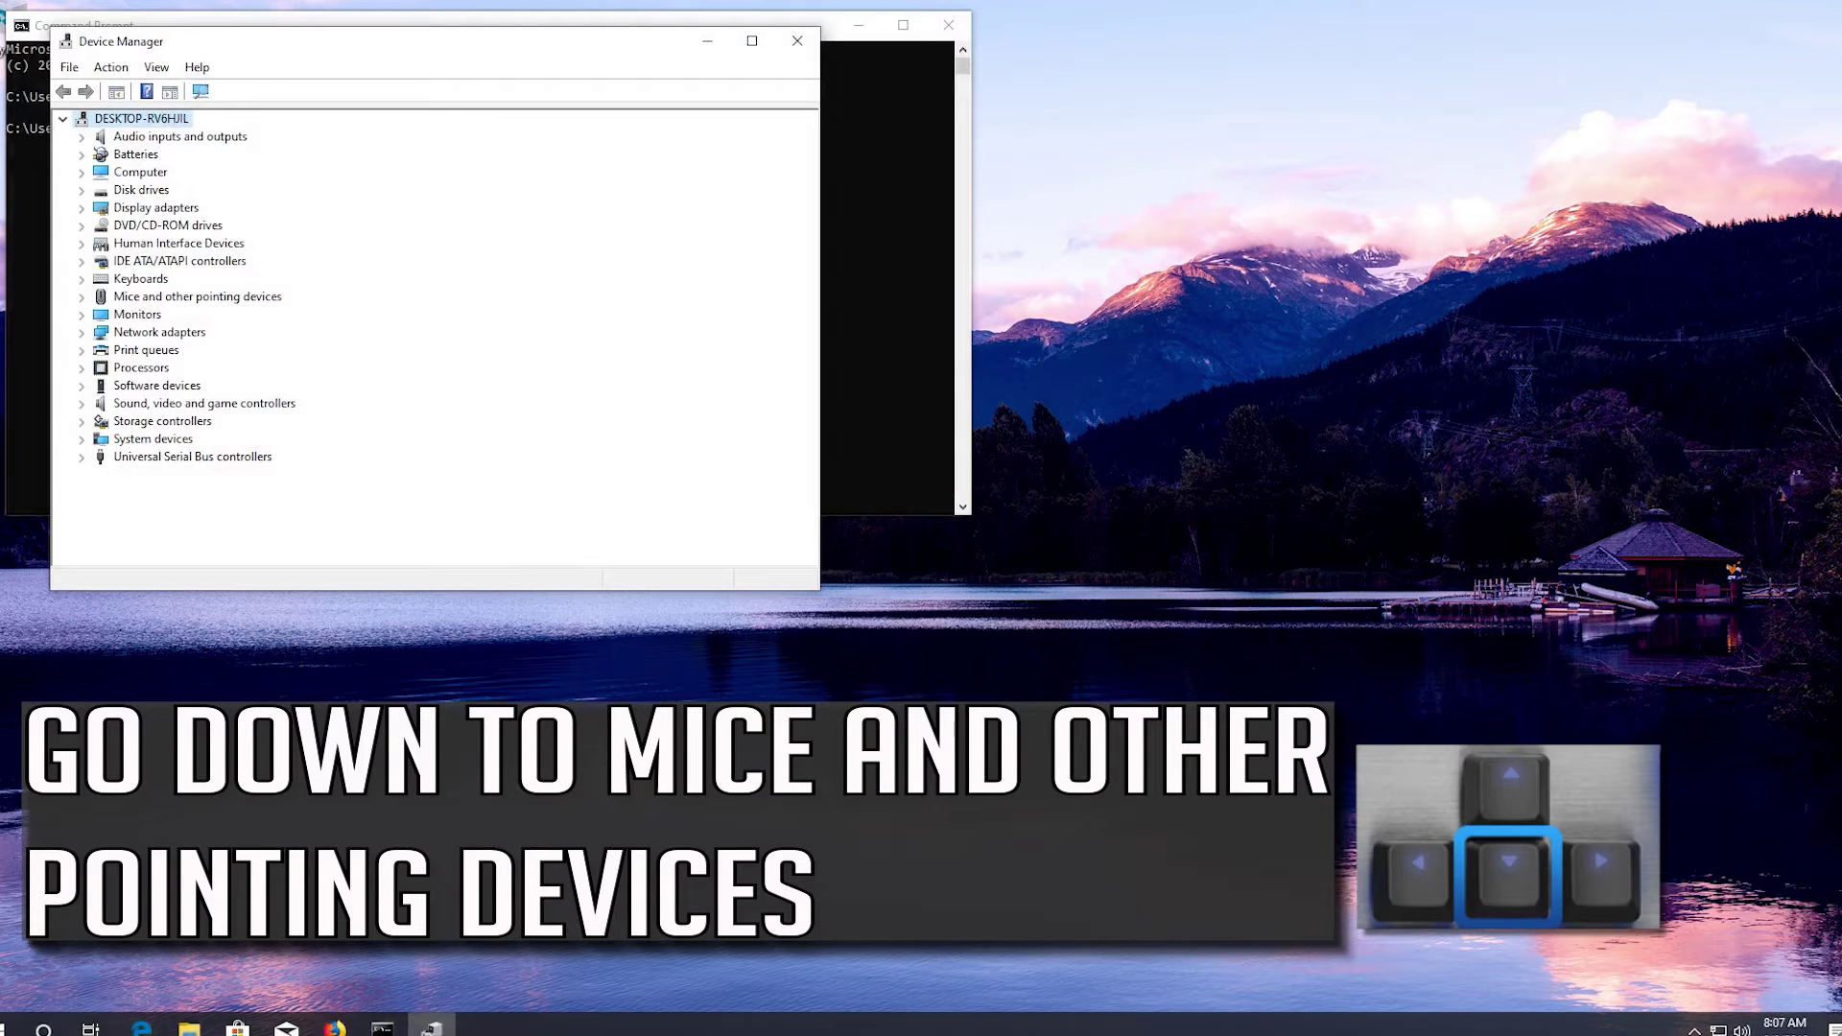
pyautogui.press('Down')
pyautogui.press('Down')
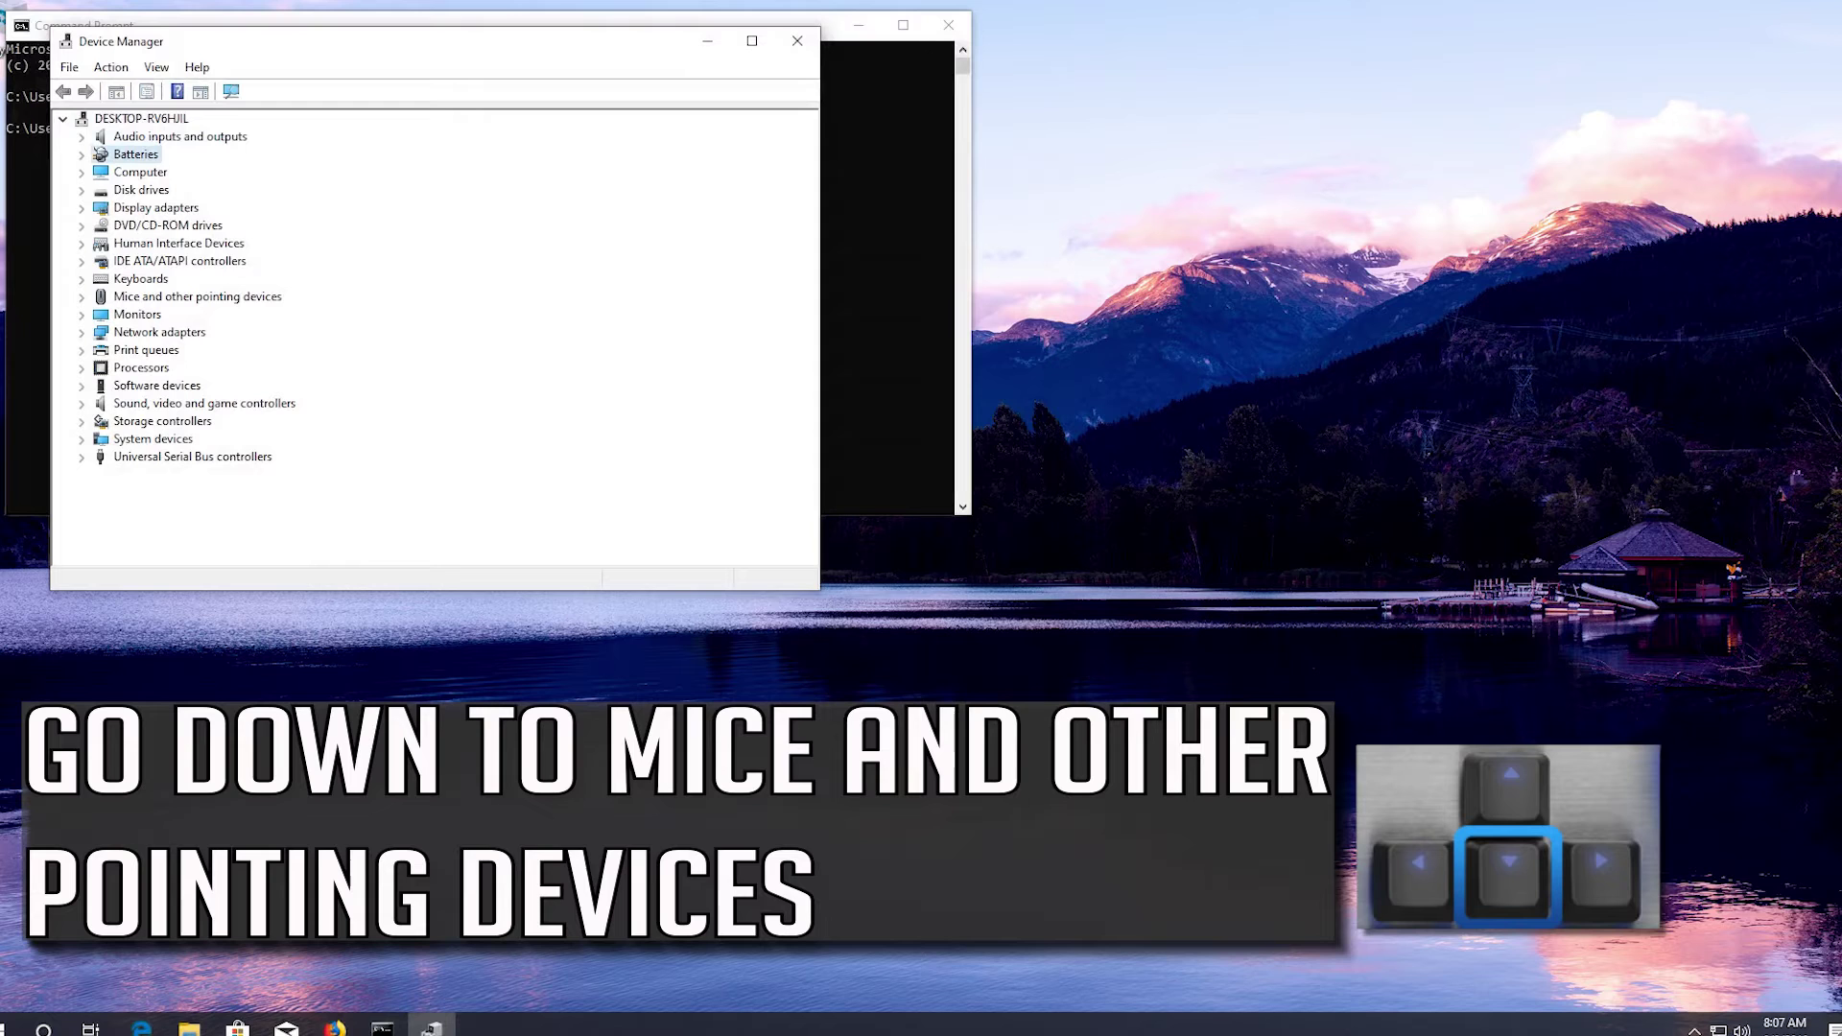
pyautogui.press('Down')
pyautogui.press('Down')
pyautogui.press('Down')
pyautogui.press('Down')
pyautogui.press('Down')
pyautogui.press('Down')
pyautogui.press('Down')
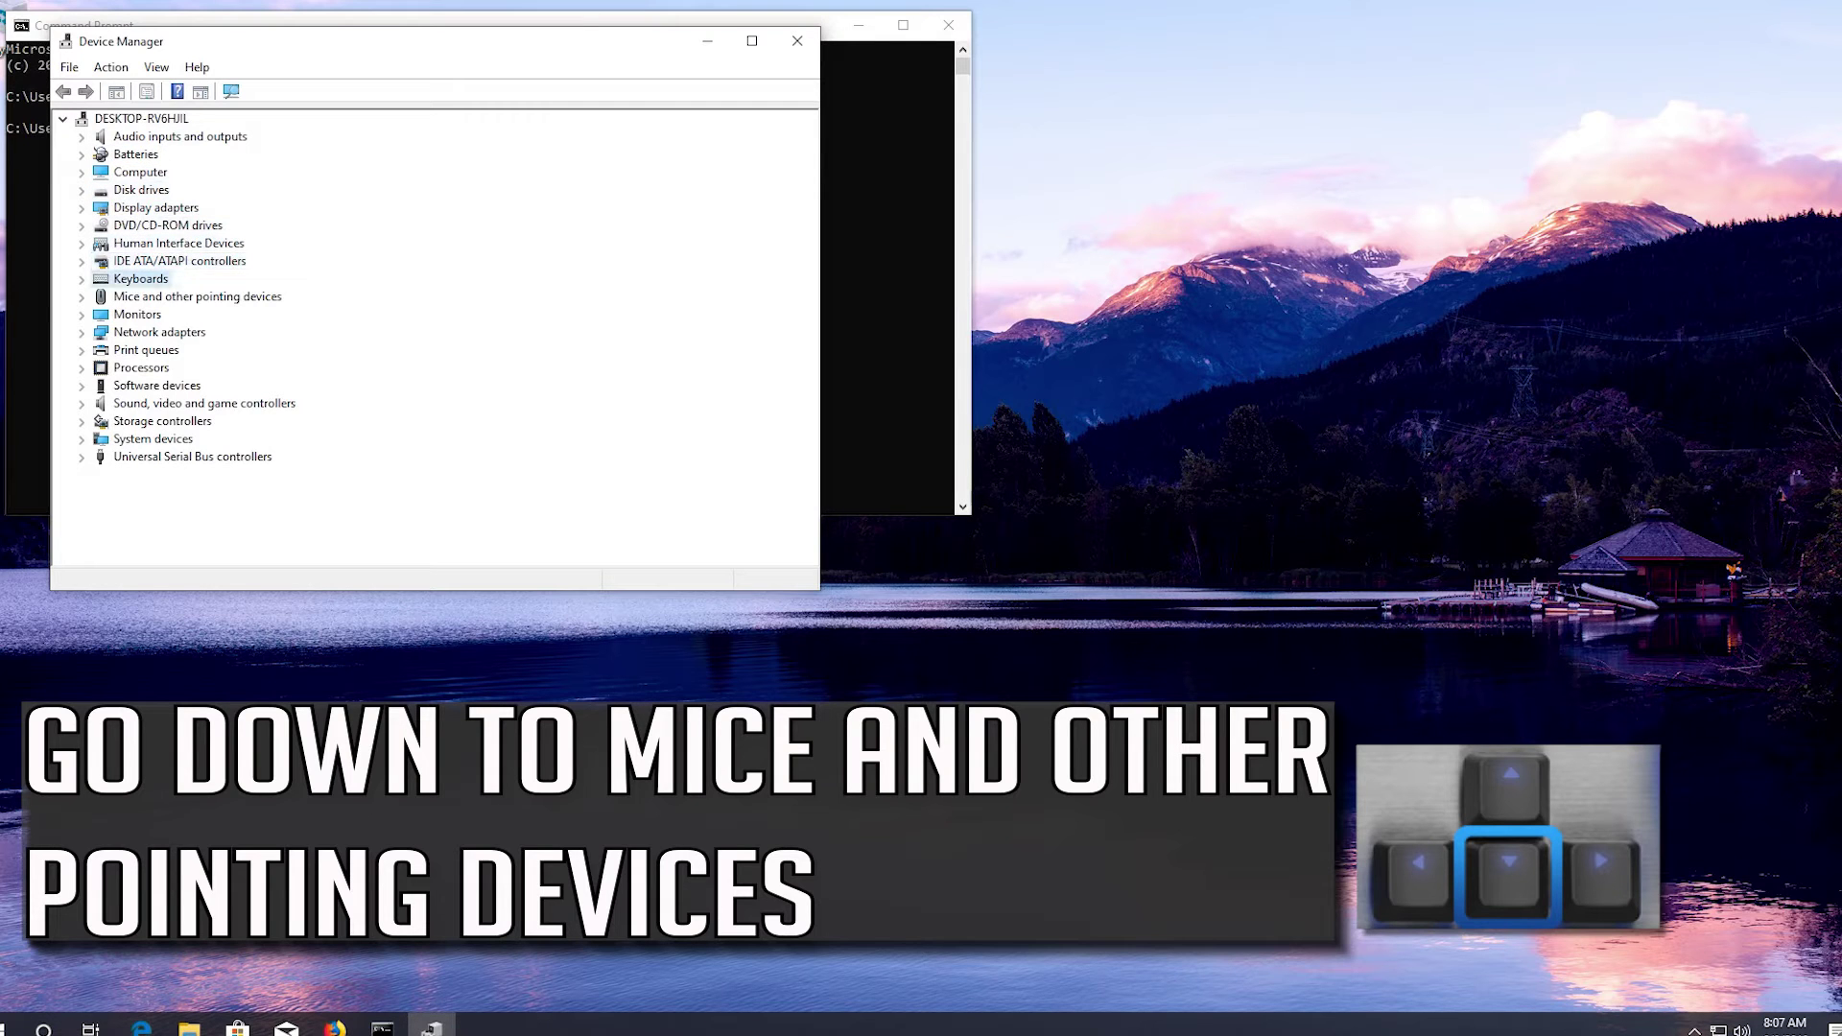
pyautogui.press('Down')
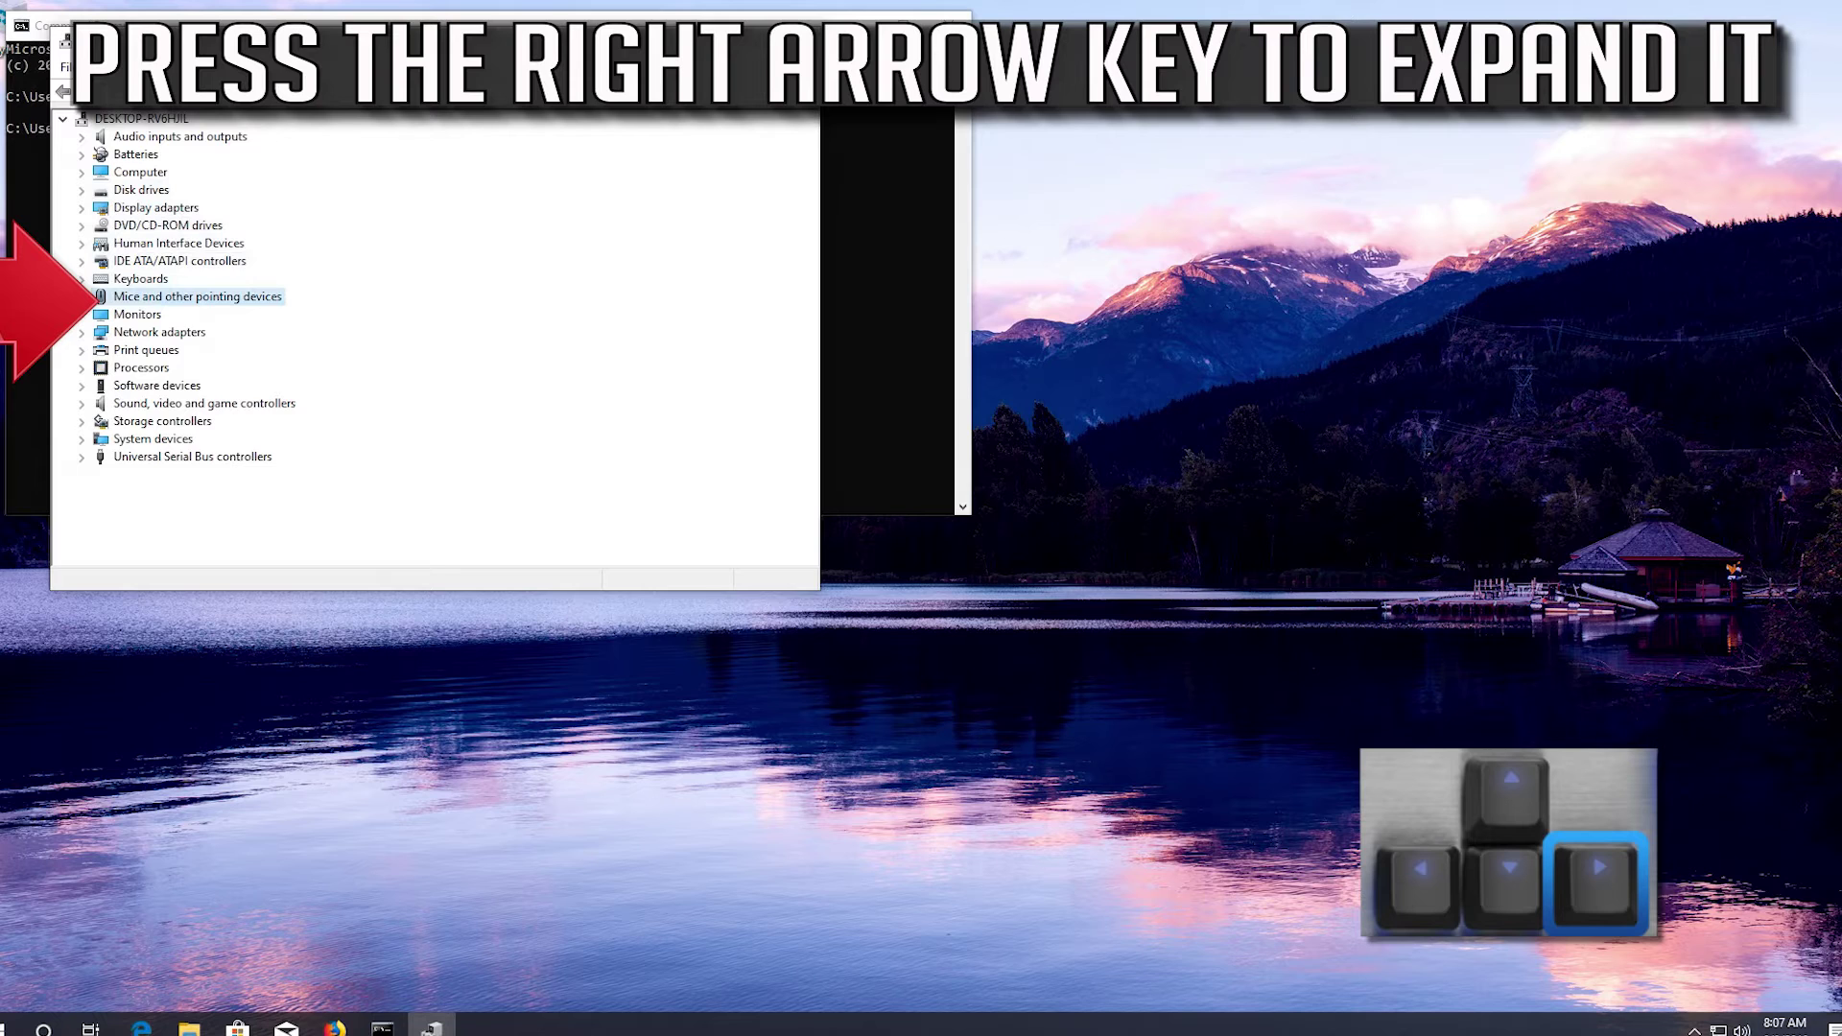
pyautogui.press('Right')
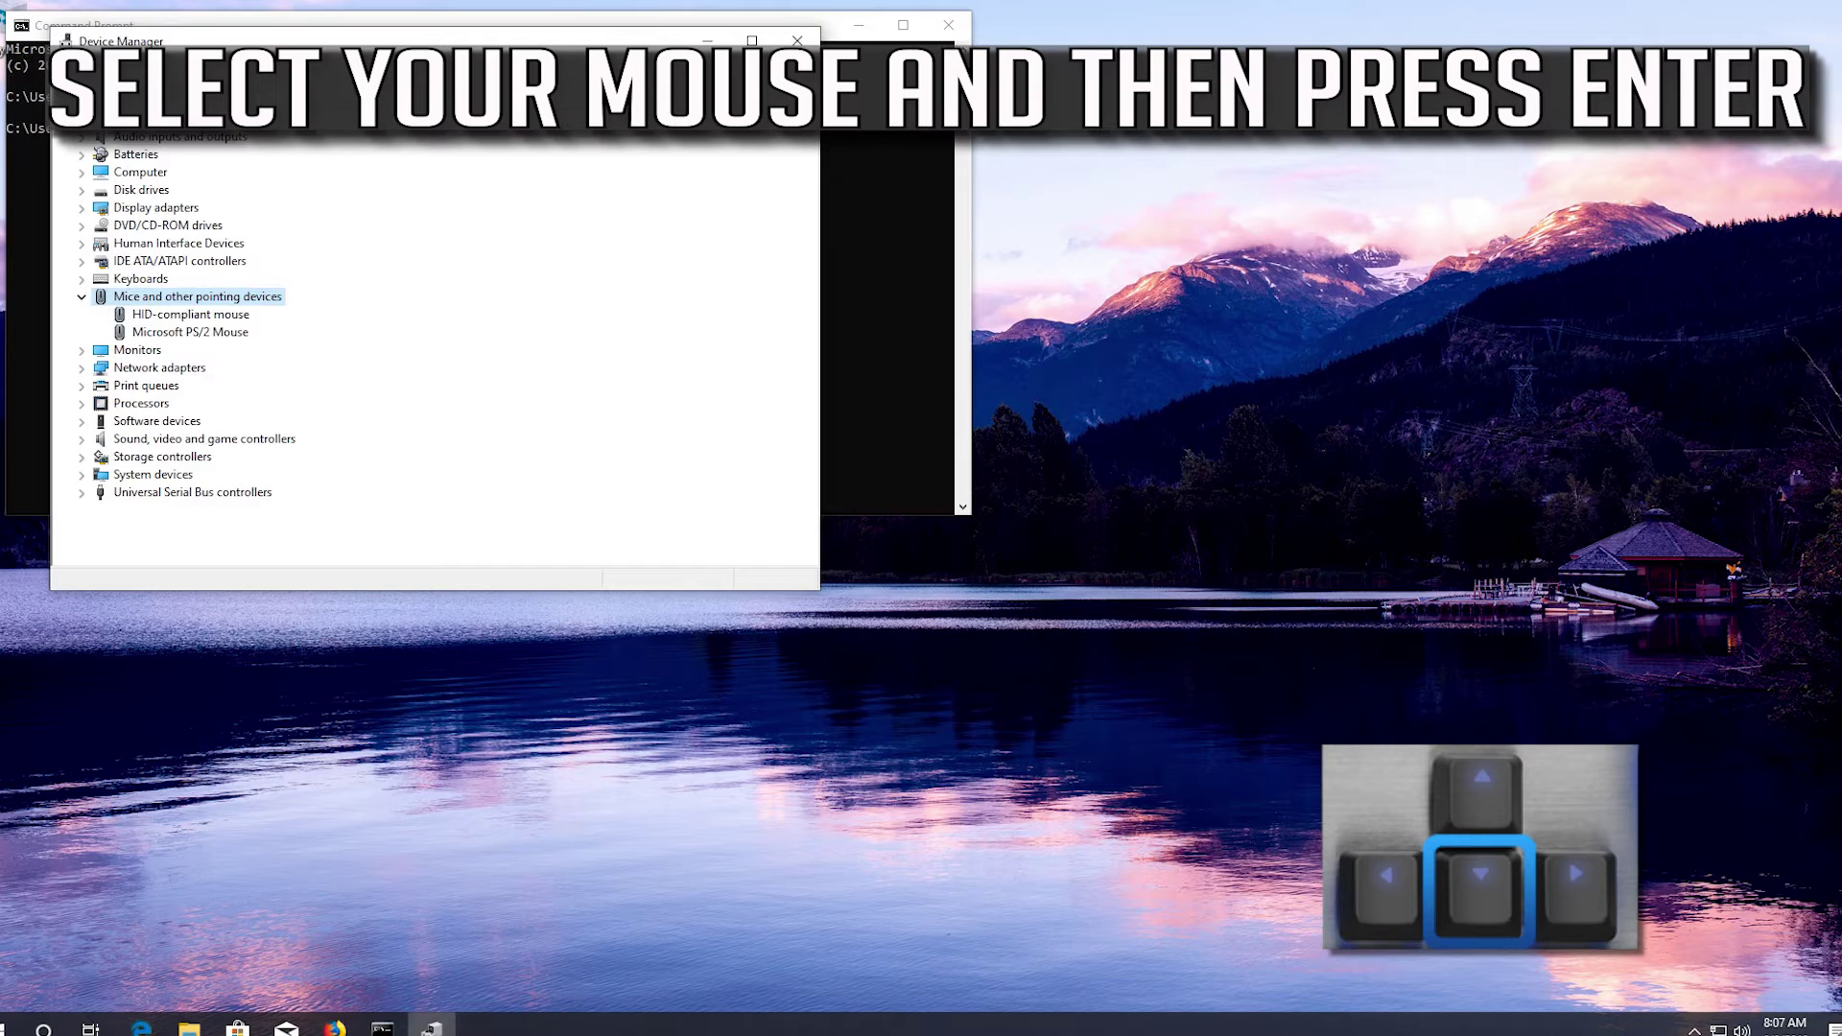
pyautogui.press('Down')
pyautogui.press('Down')
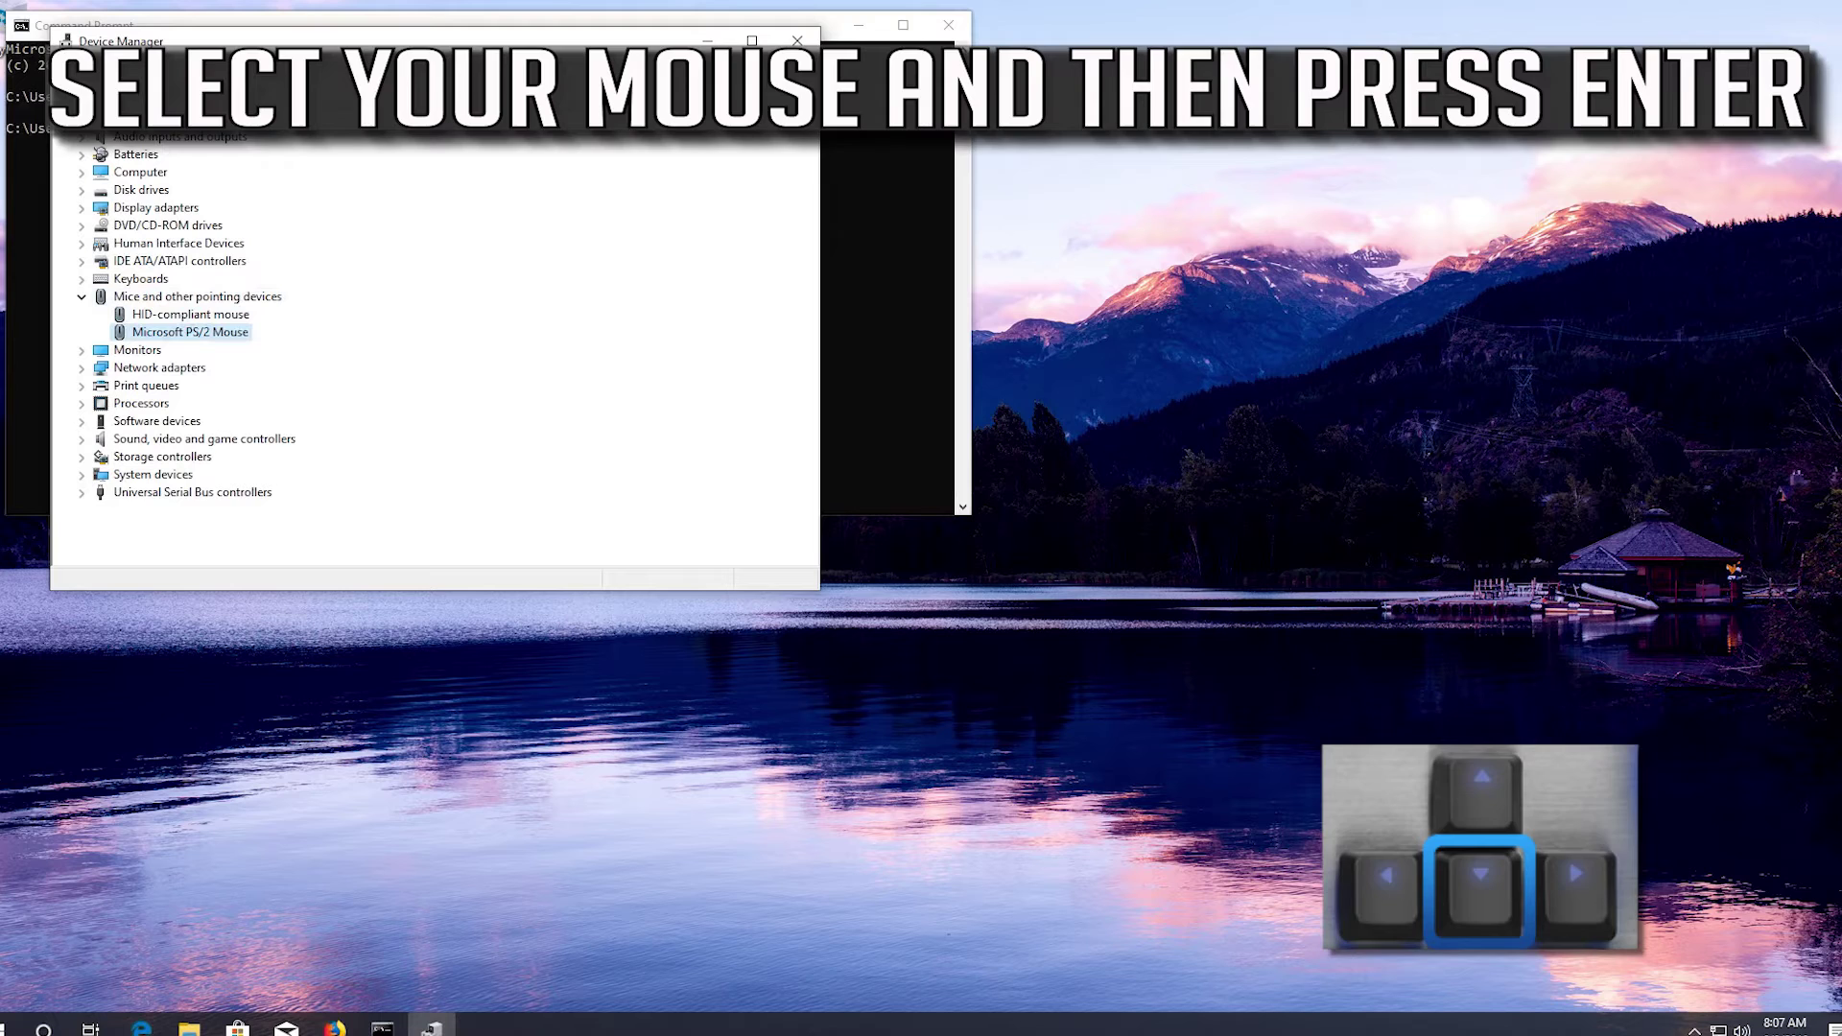
# Open Microsoft PS/2 Mouse Properties and start Update Driver from its Driver tab
pyautogui.press('Return')
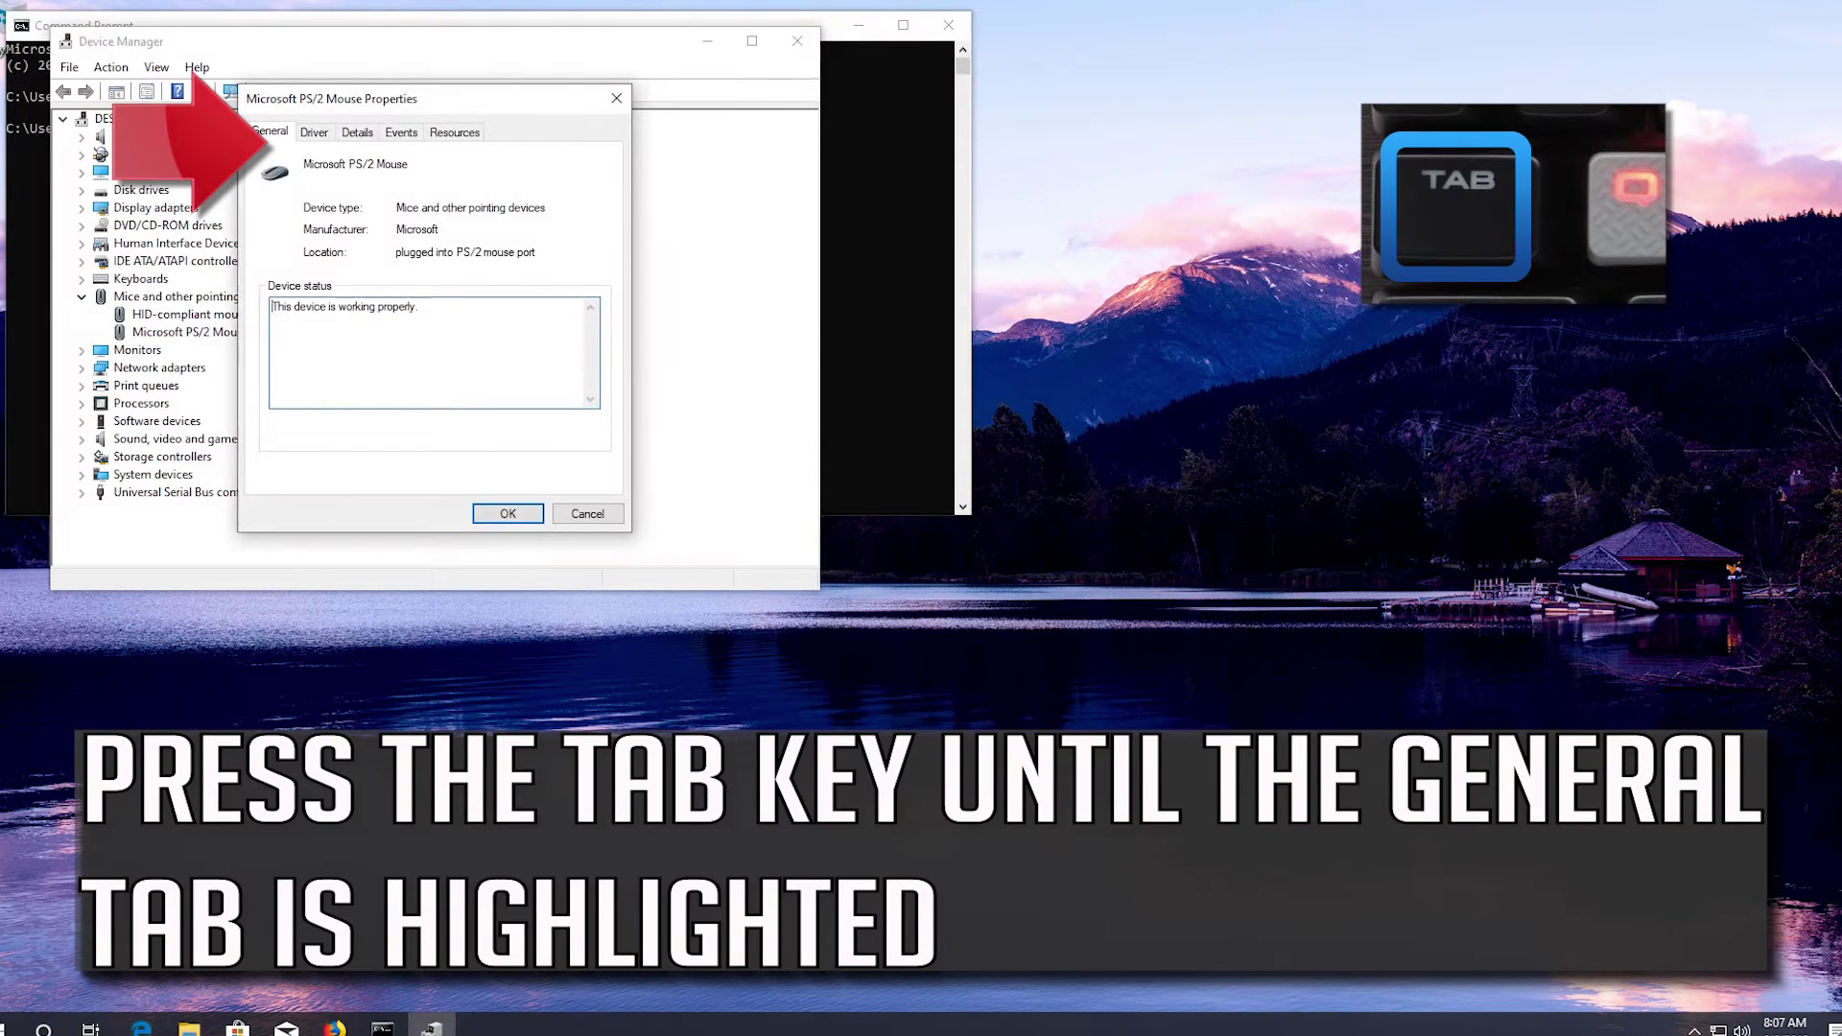
pyautogui.press('Tab')
pyautogui.press('Tab')
pyautogui.press('Tab')
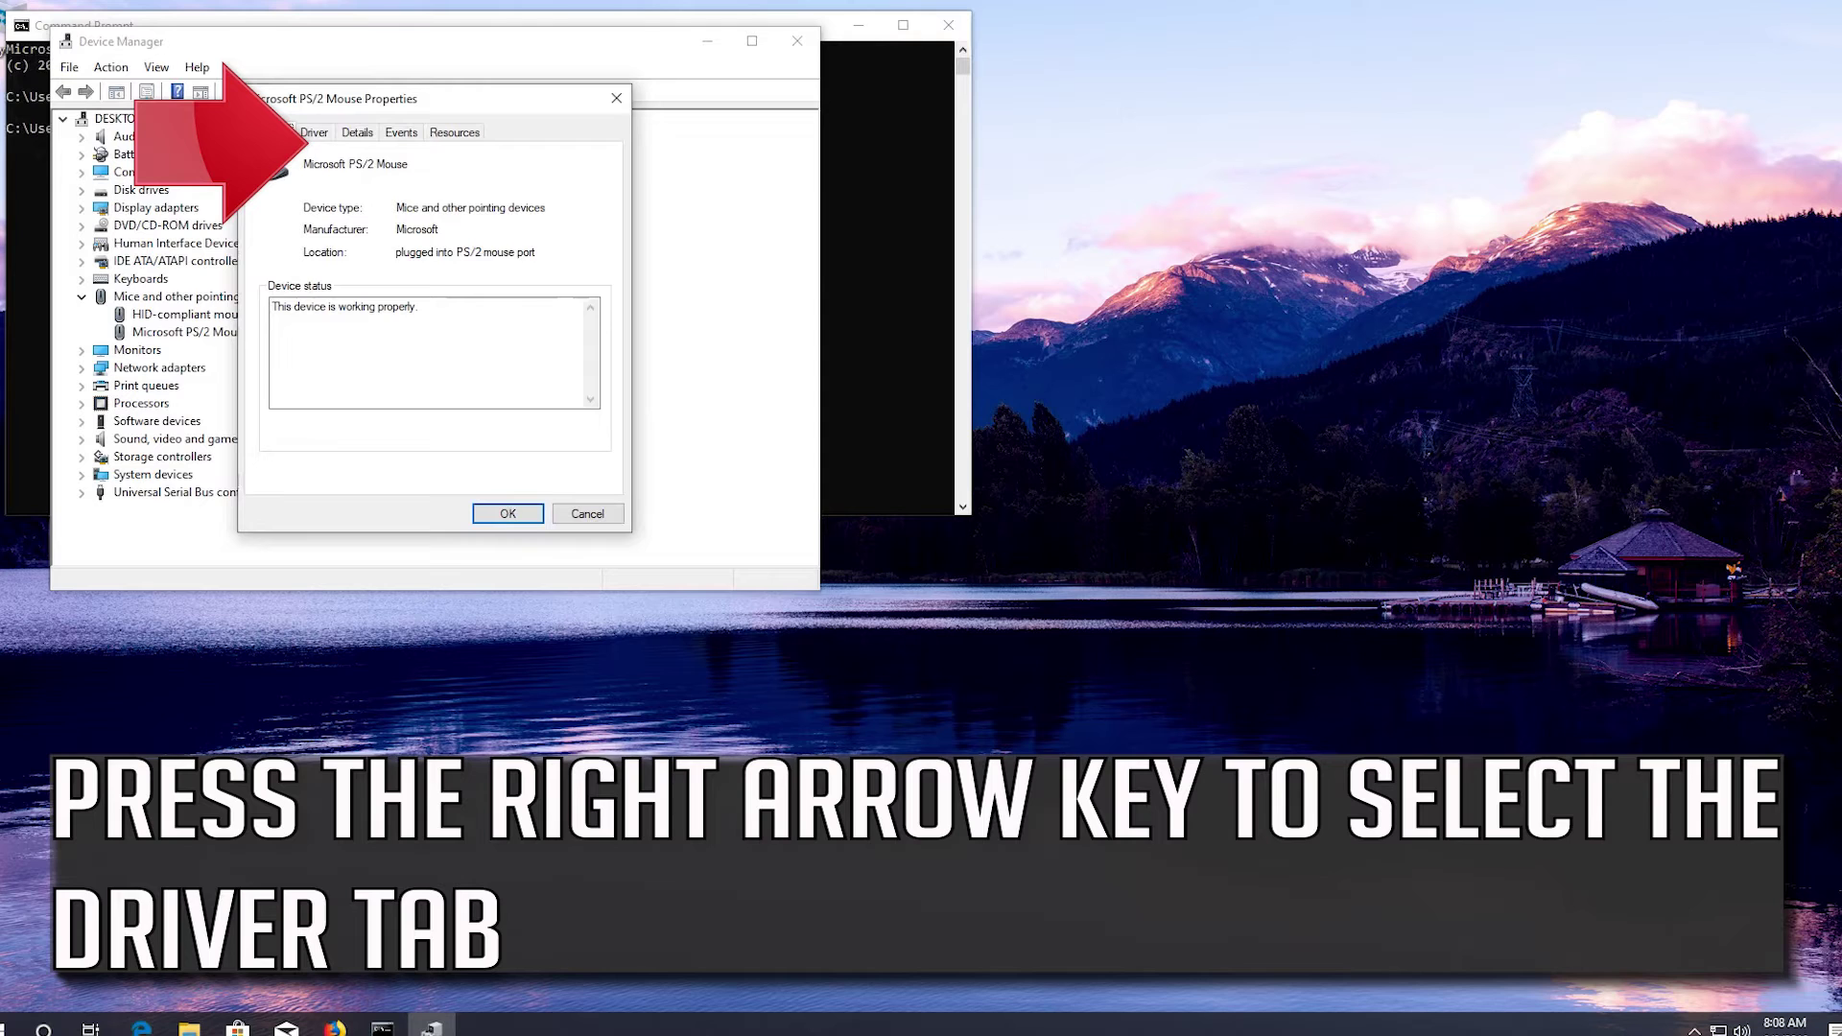
pyautogui.press('Right')
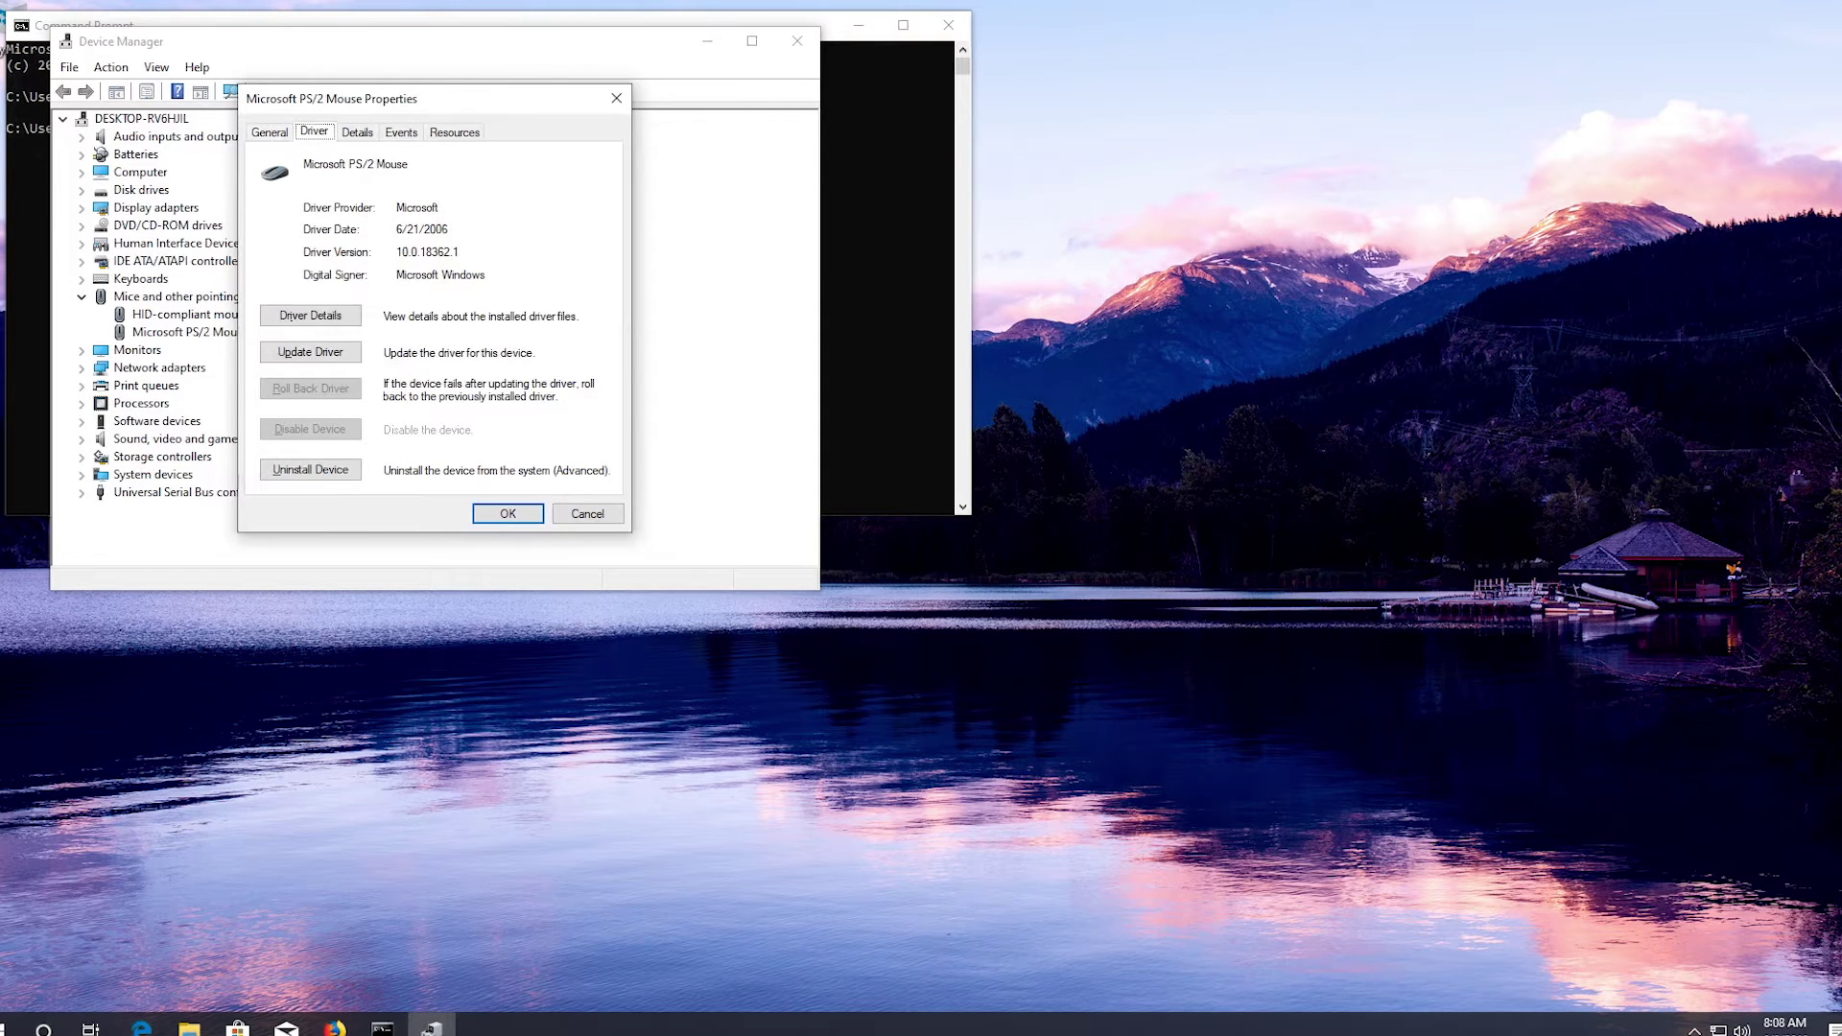
pyautogui.press('Tab')
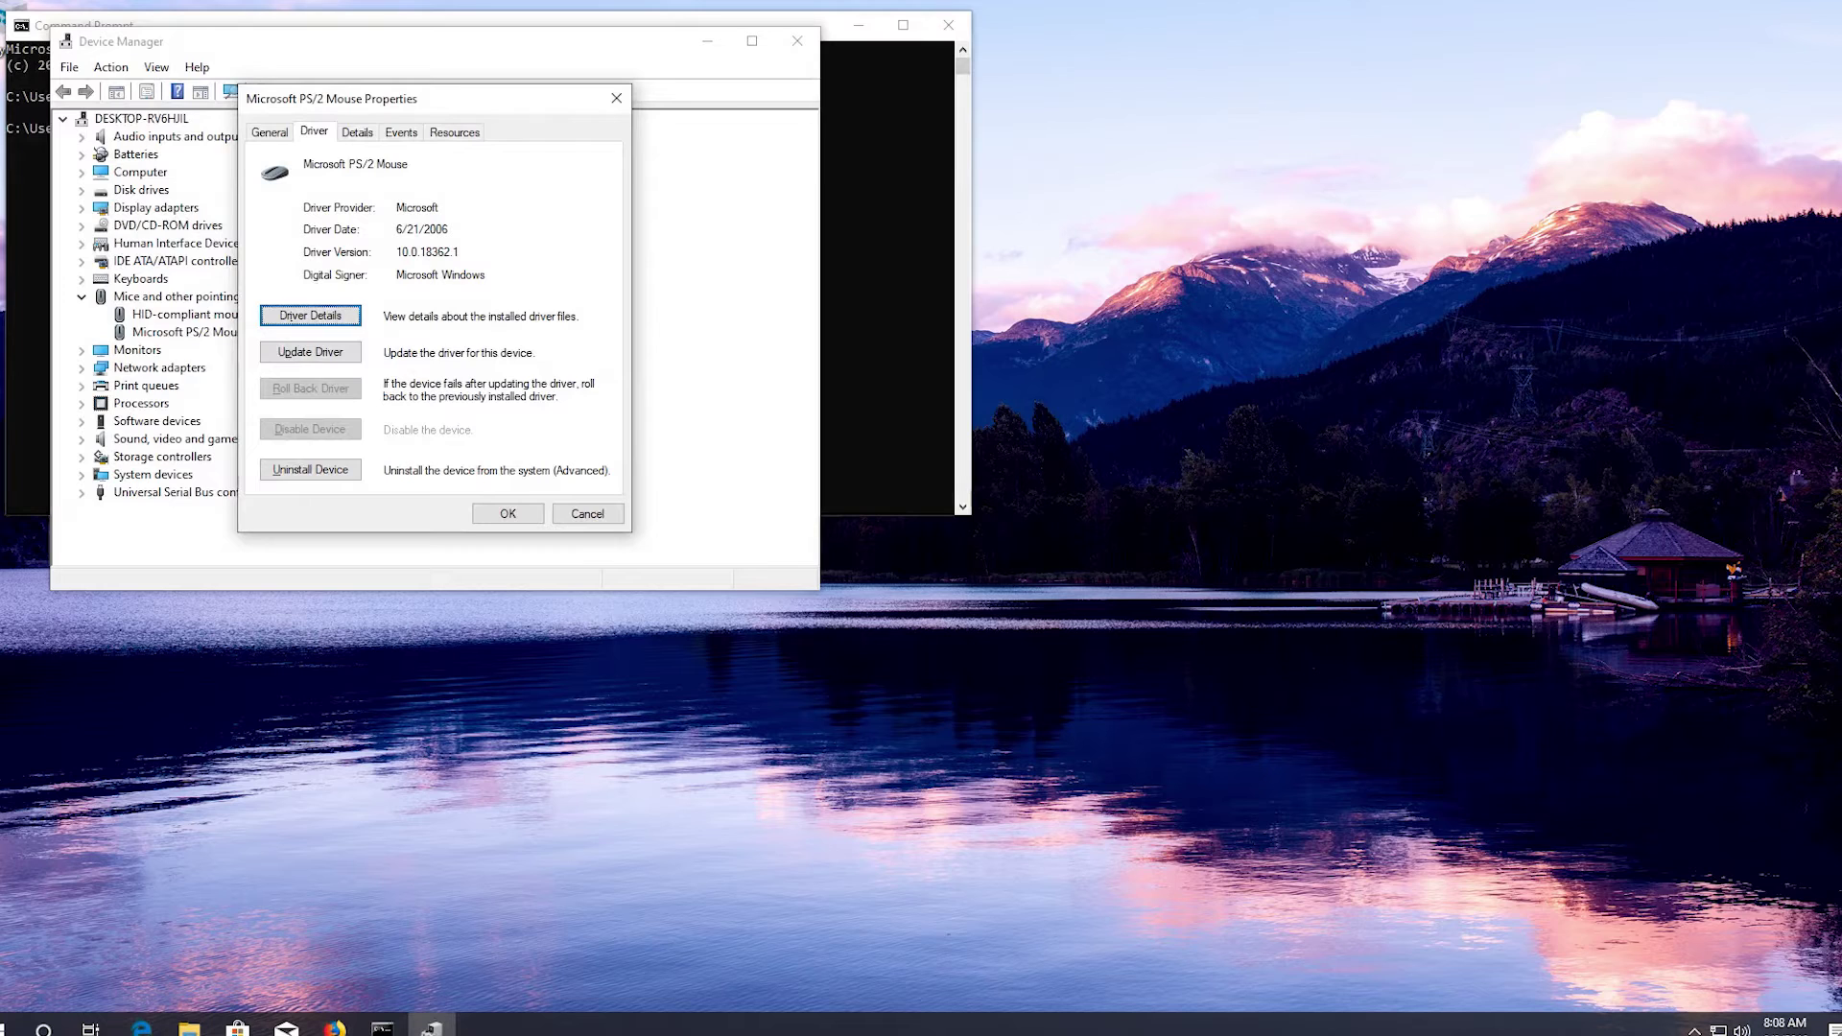
pyautogui.press('Down')
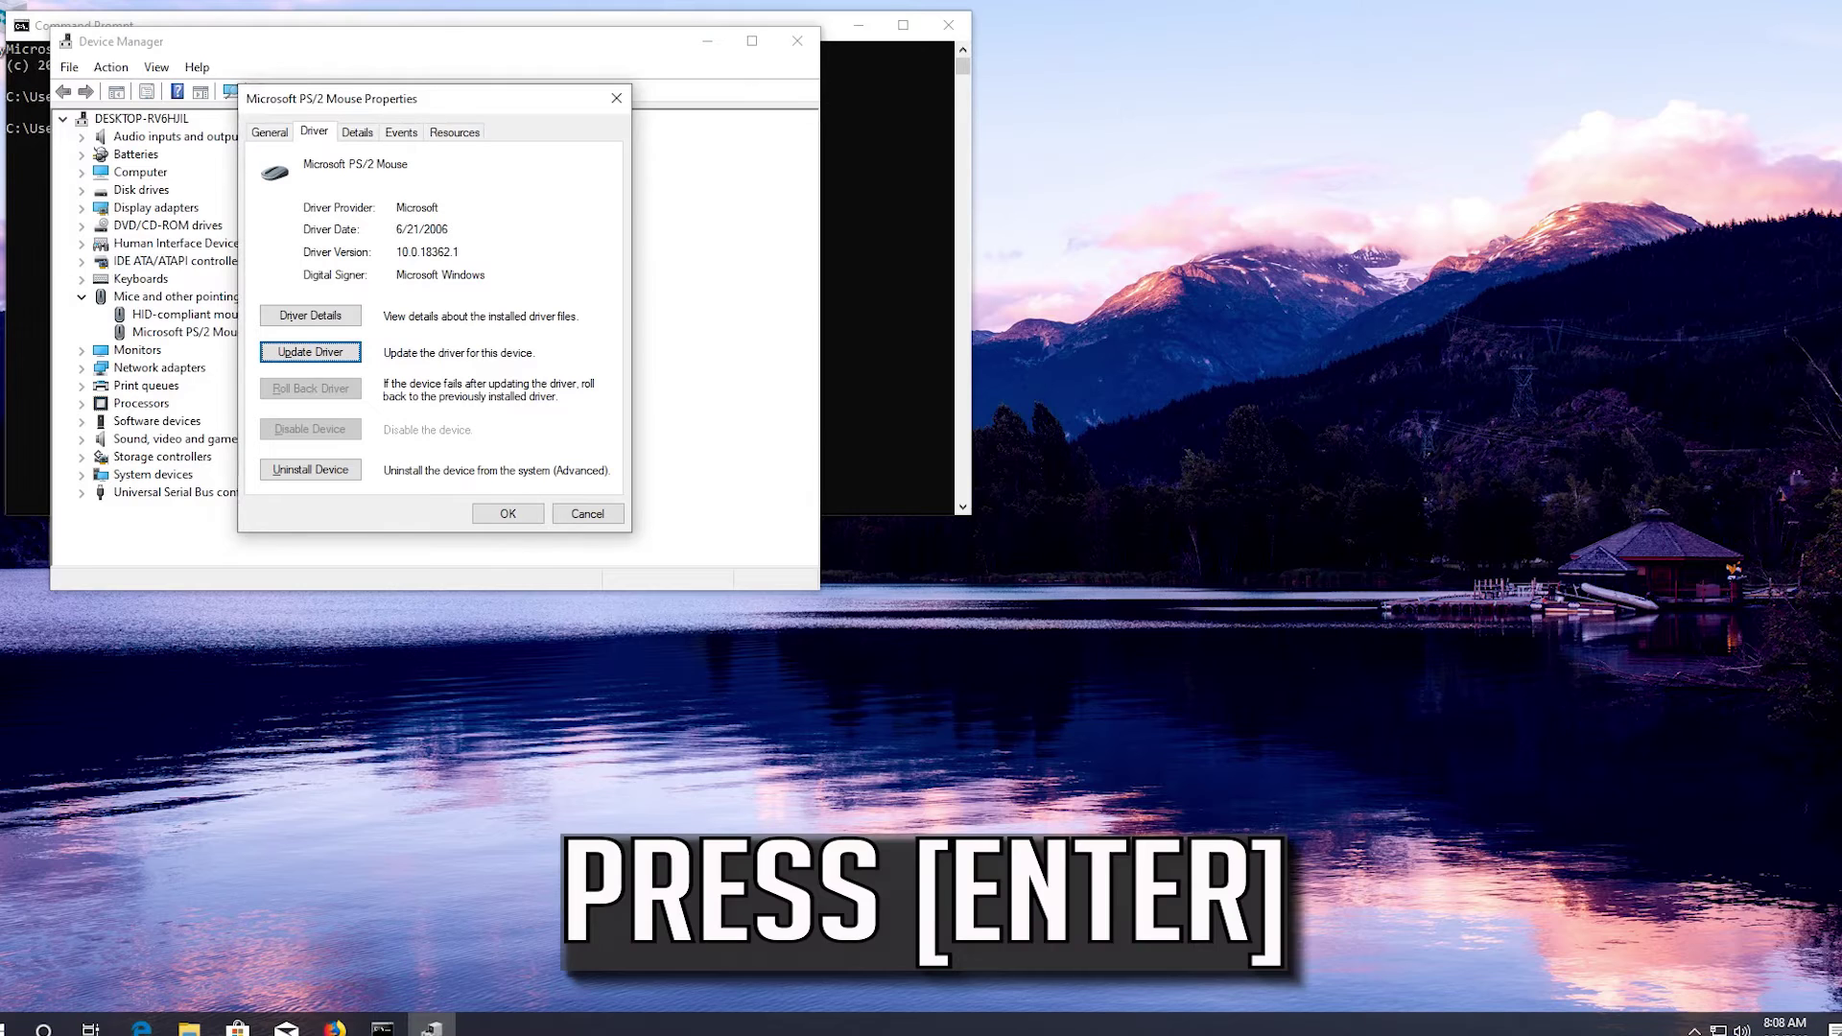
pyautogui.press('Return')
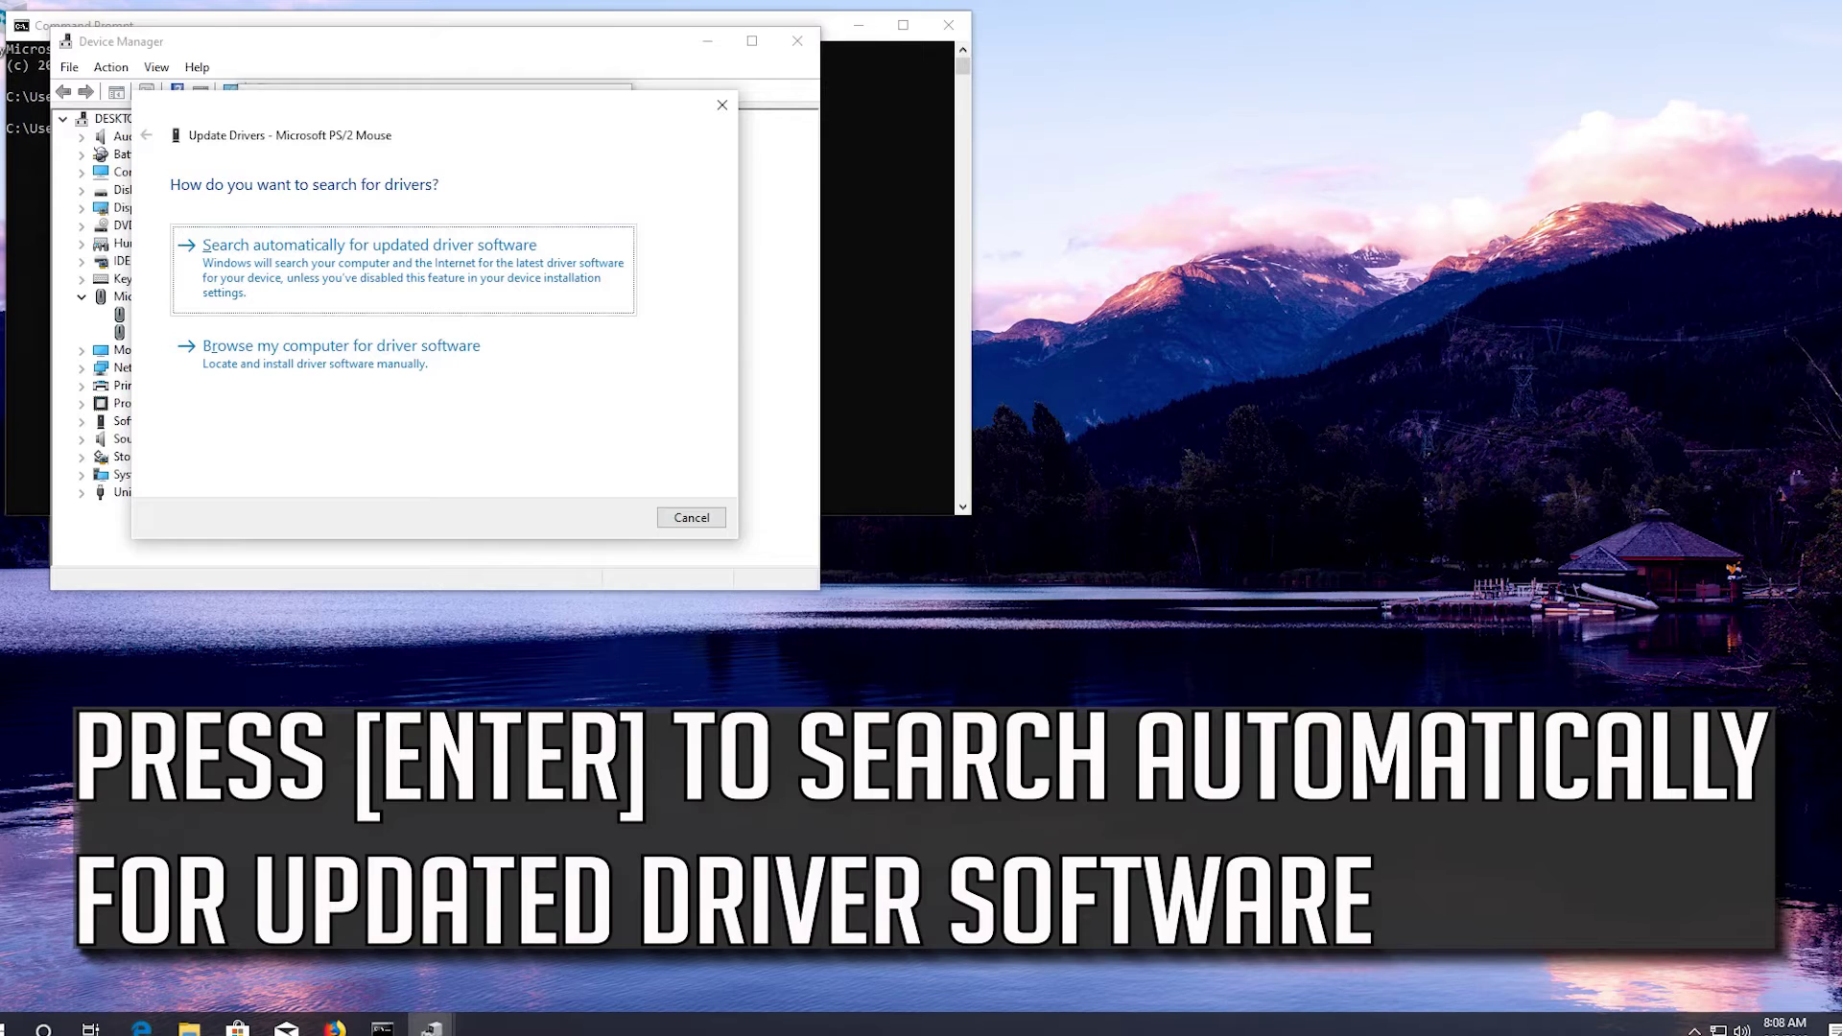
# Search automatically for updated driver software for the PS/2 mouse
pyautogui.press('Return')
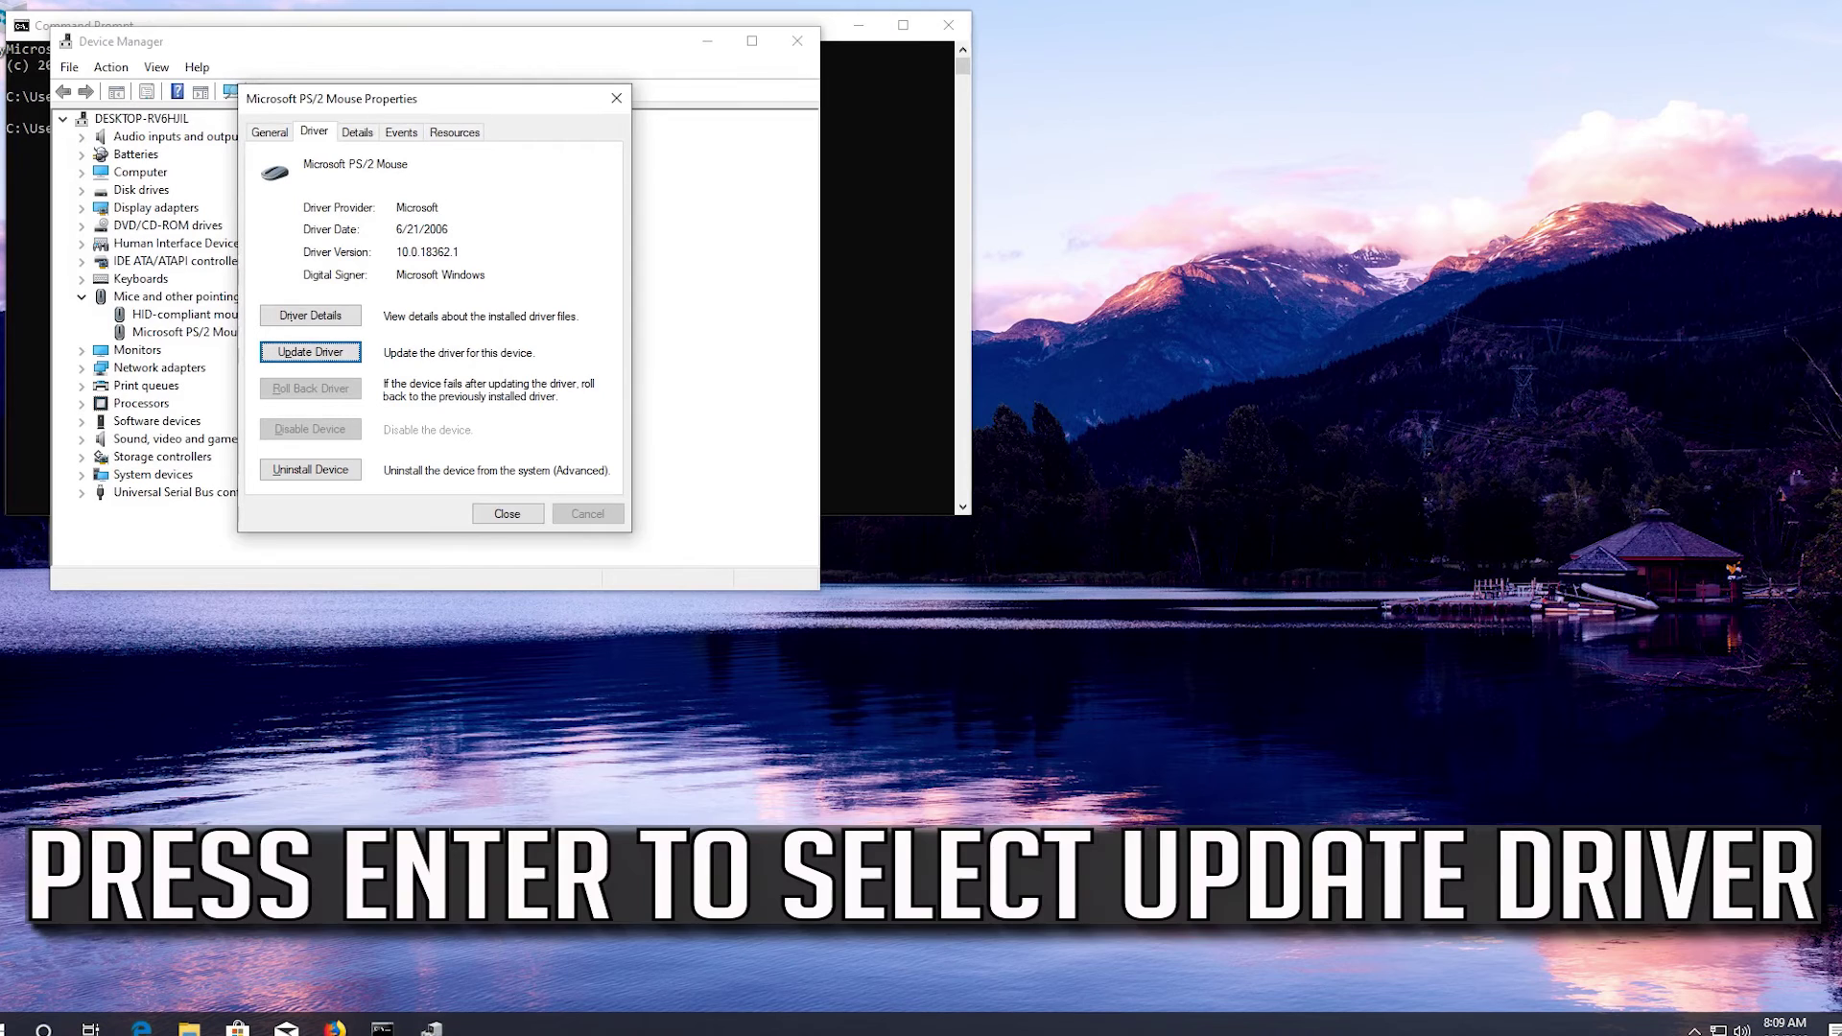
# Restart Update Driver and choose 'Browse my computer', then 'Let me pick from a list'
pyautogui.press('Return')
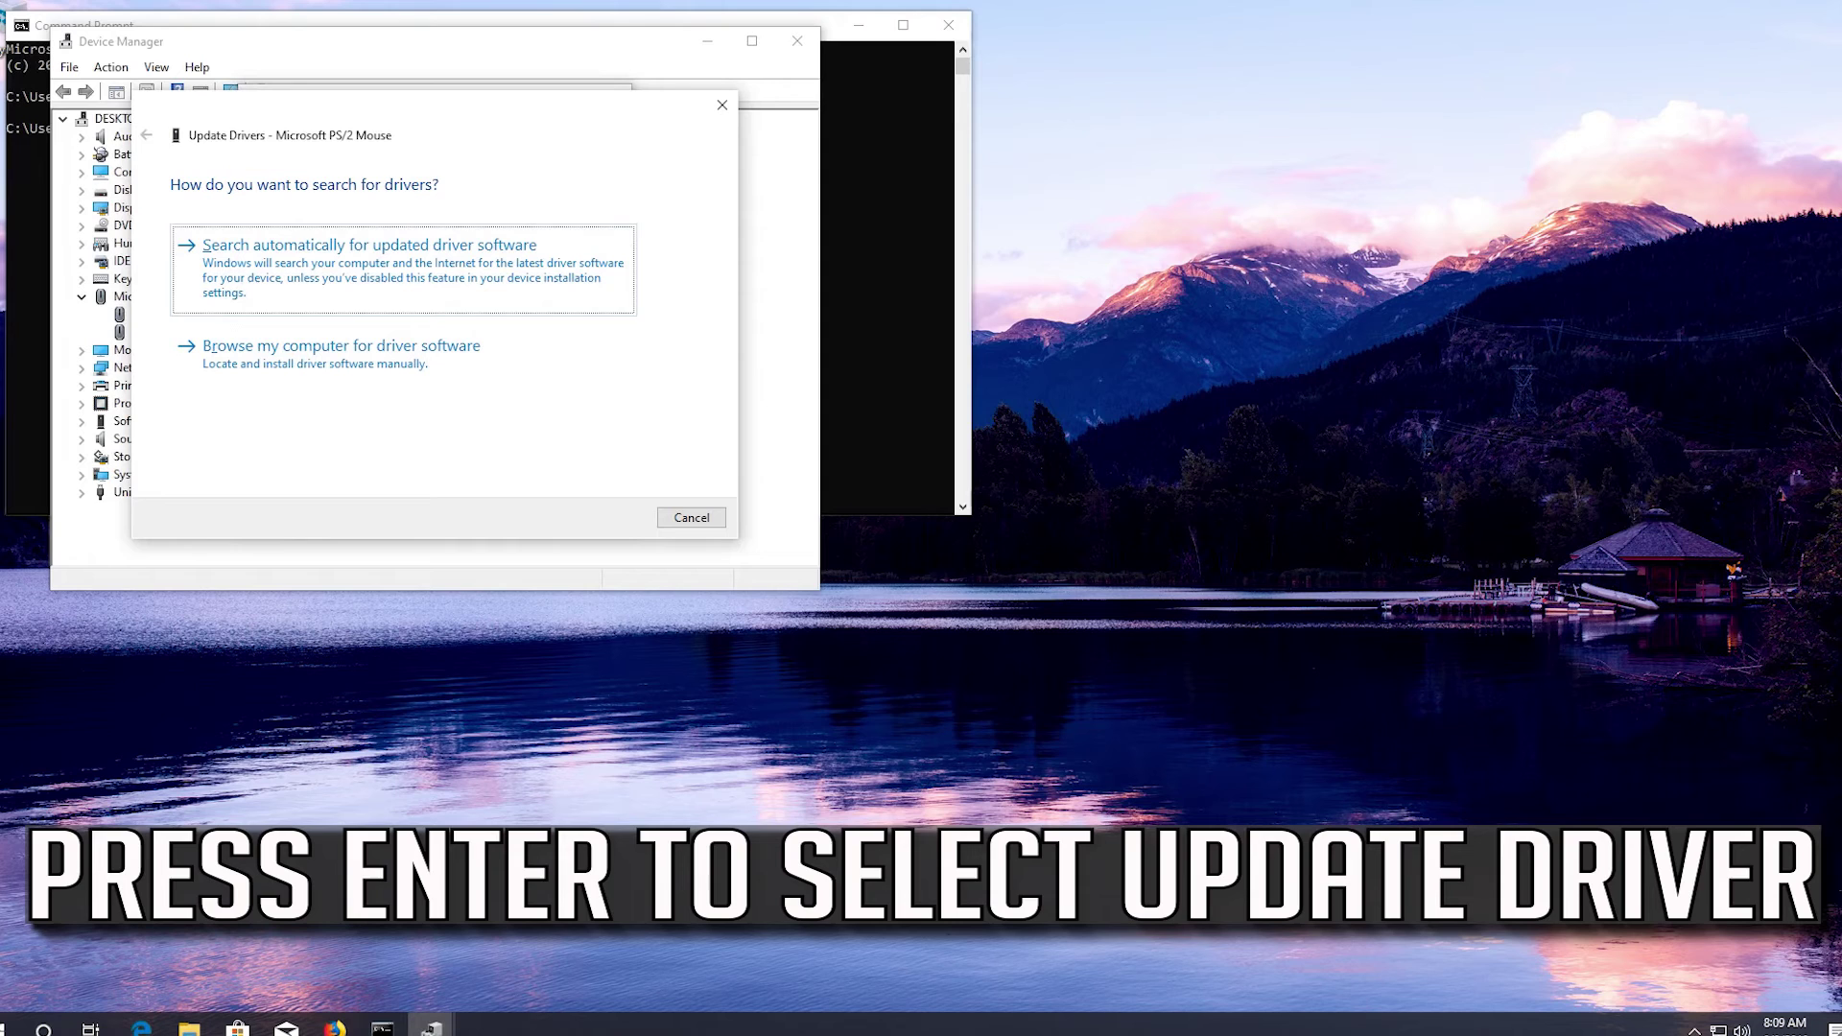
pyautogui.press('Tab')
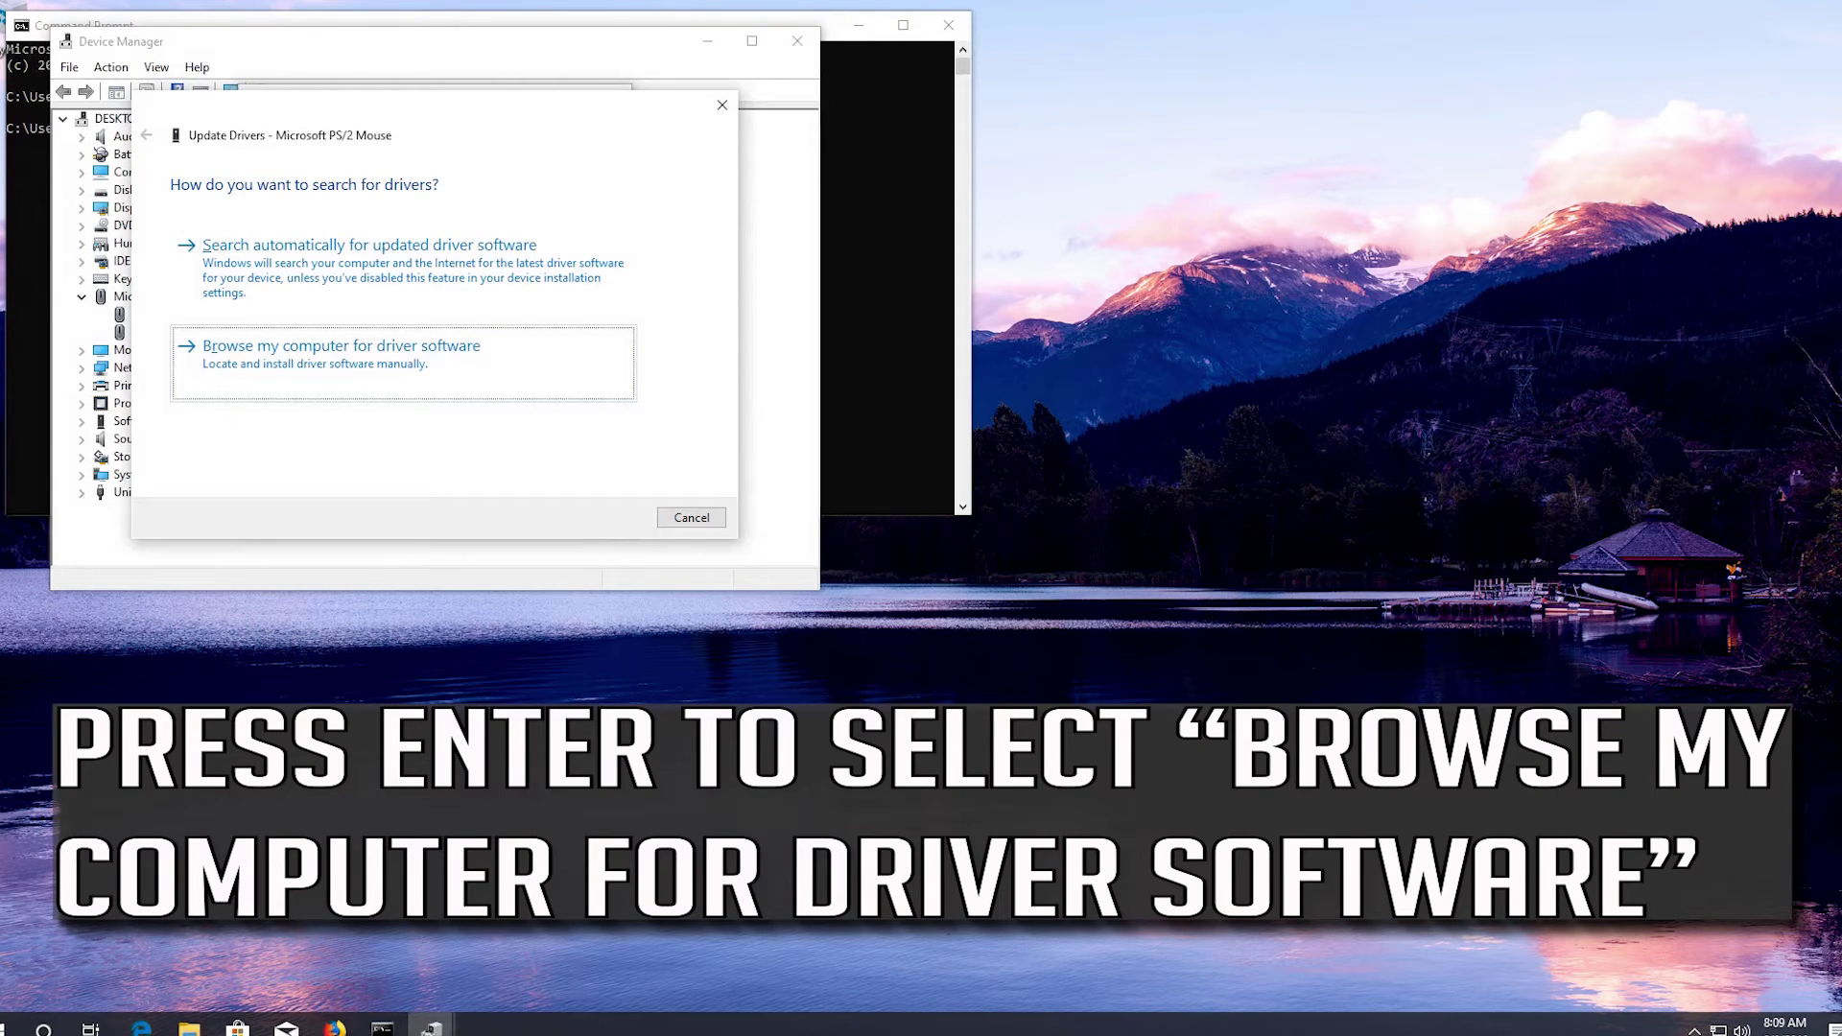
pyautogui.press('Return')
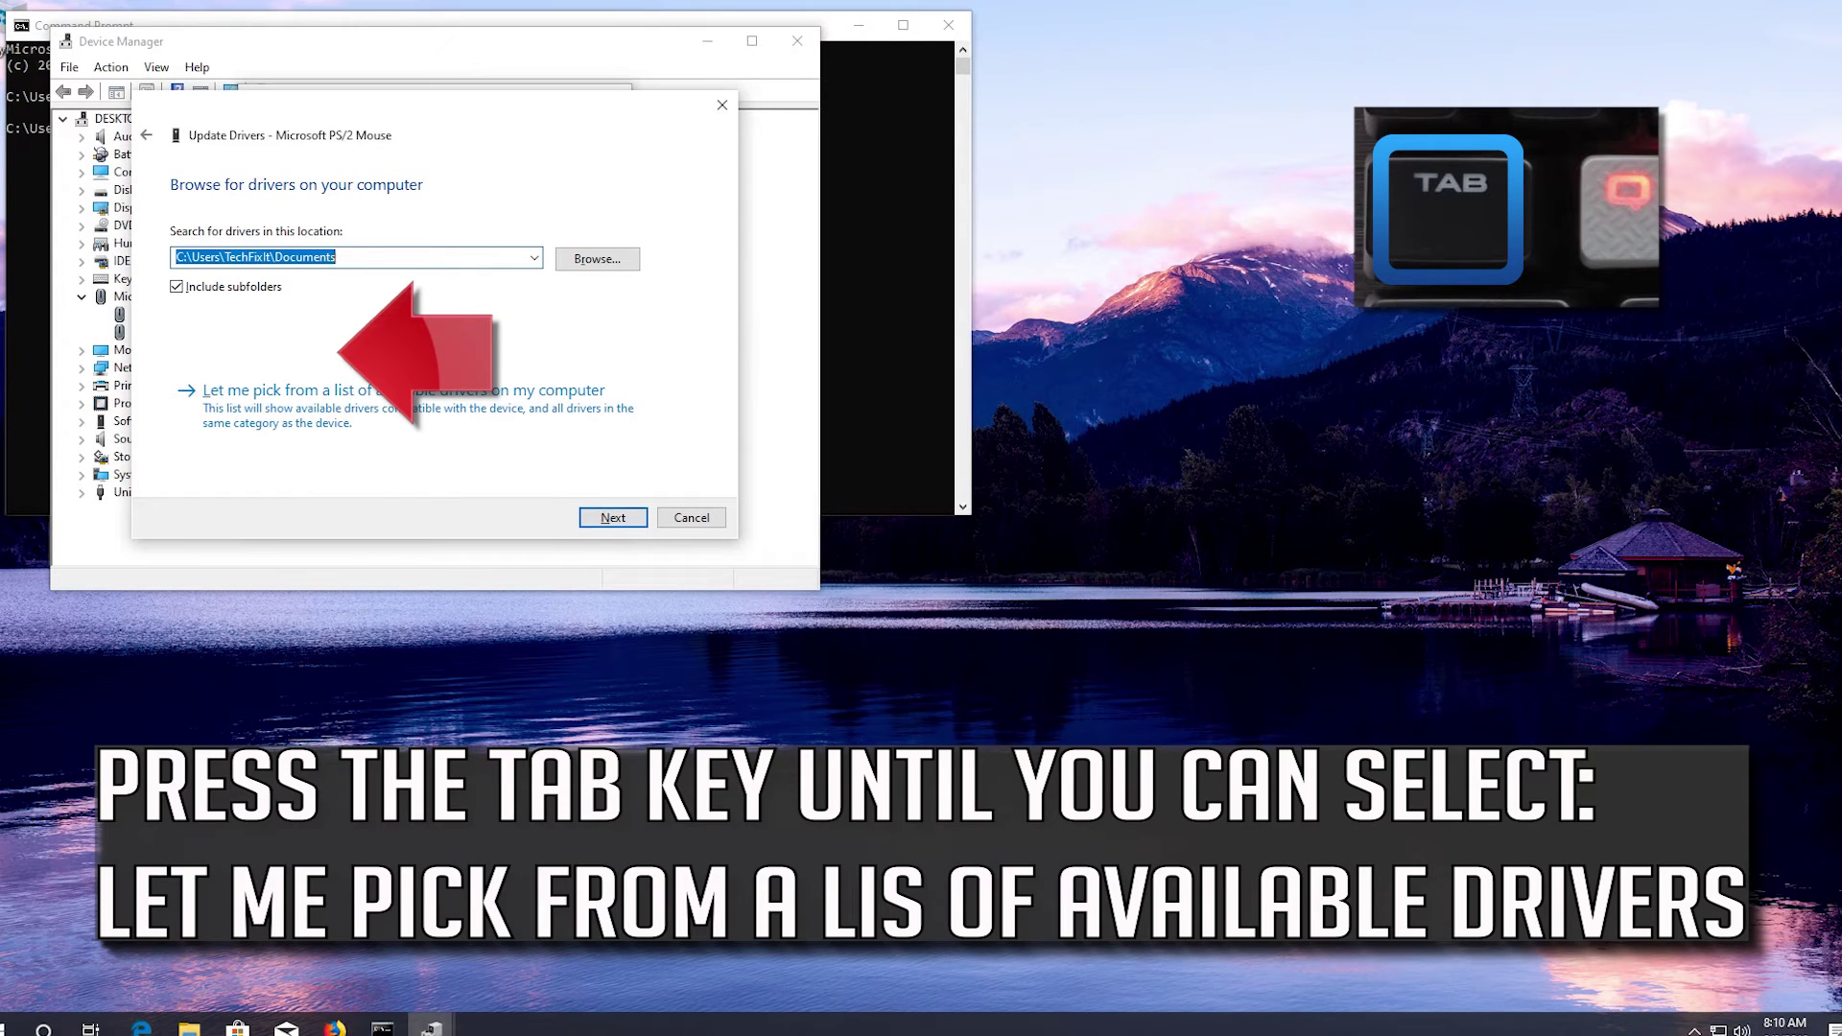
pyautogui.press('Tab')
pyautogui.press('Tab')
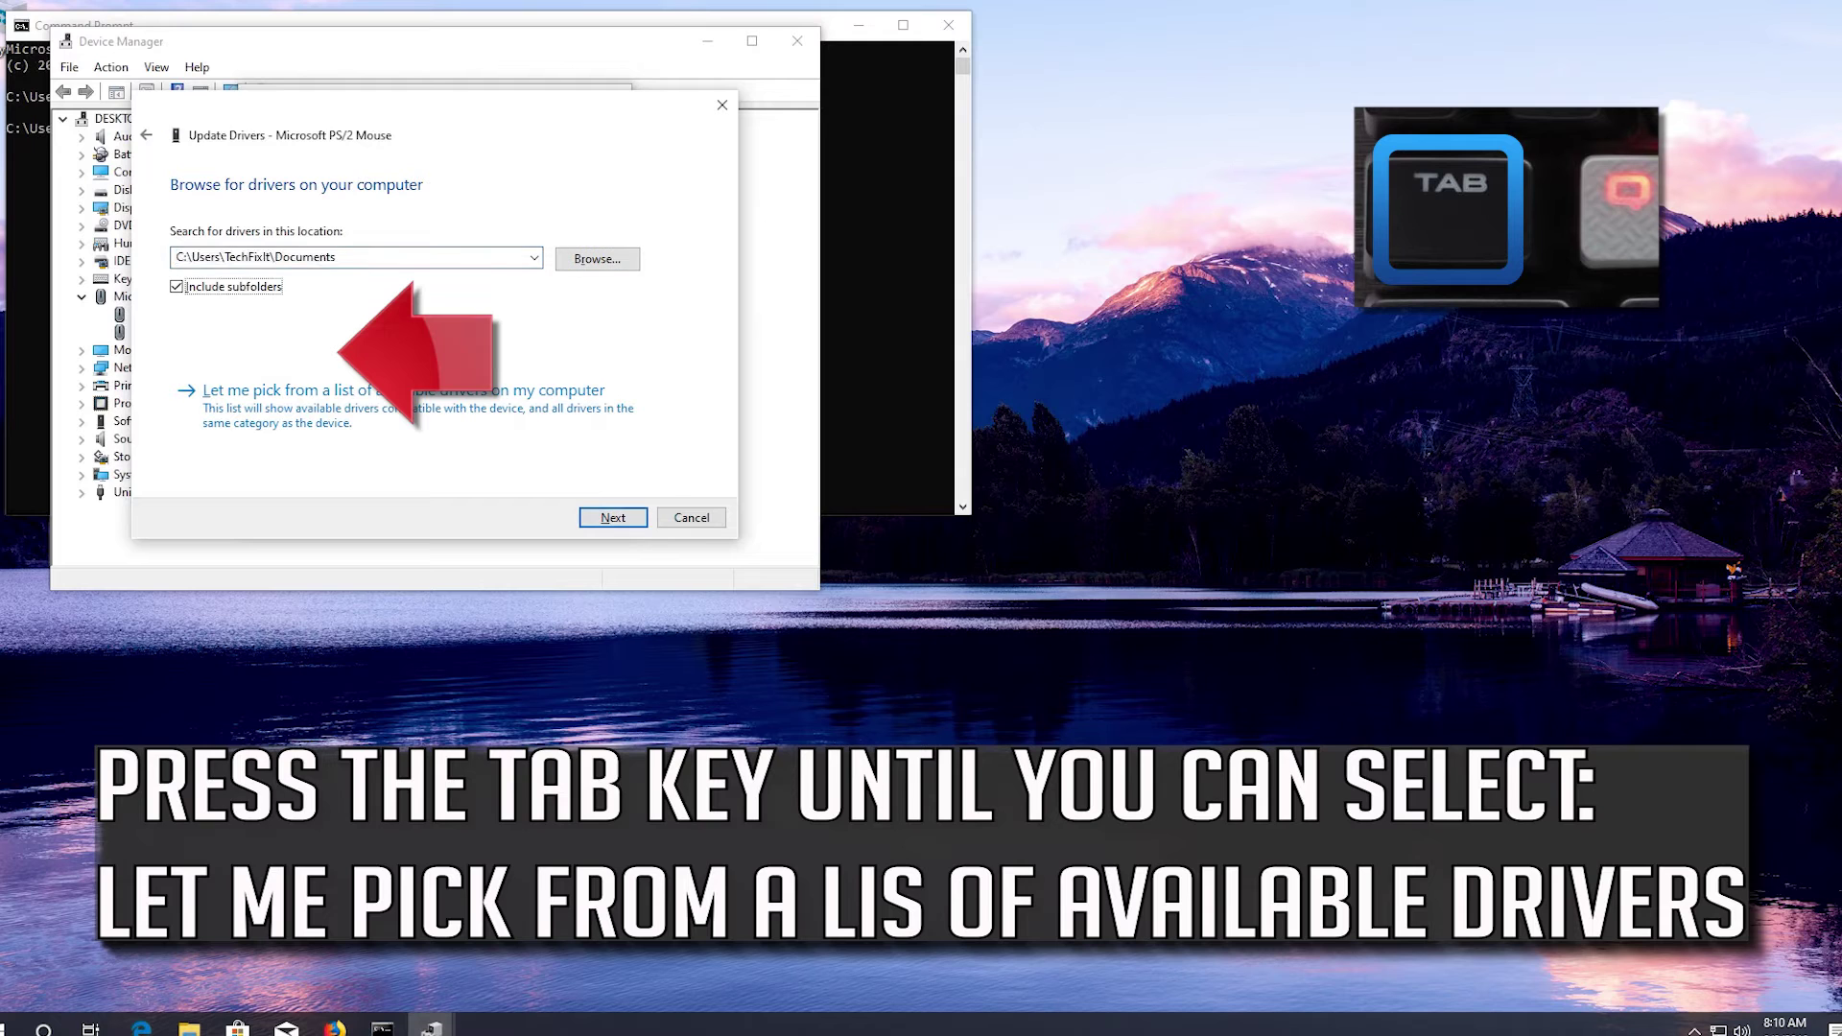
pyautogui.press('Tab')
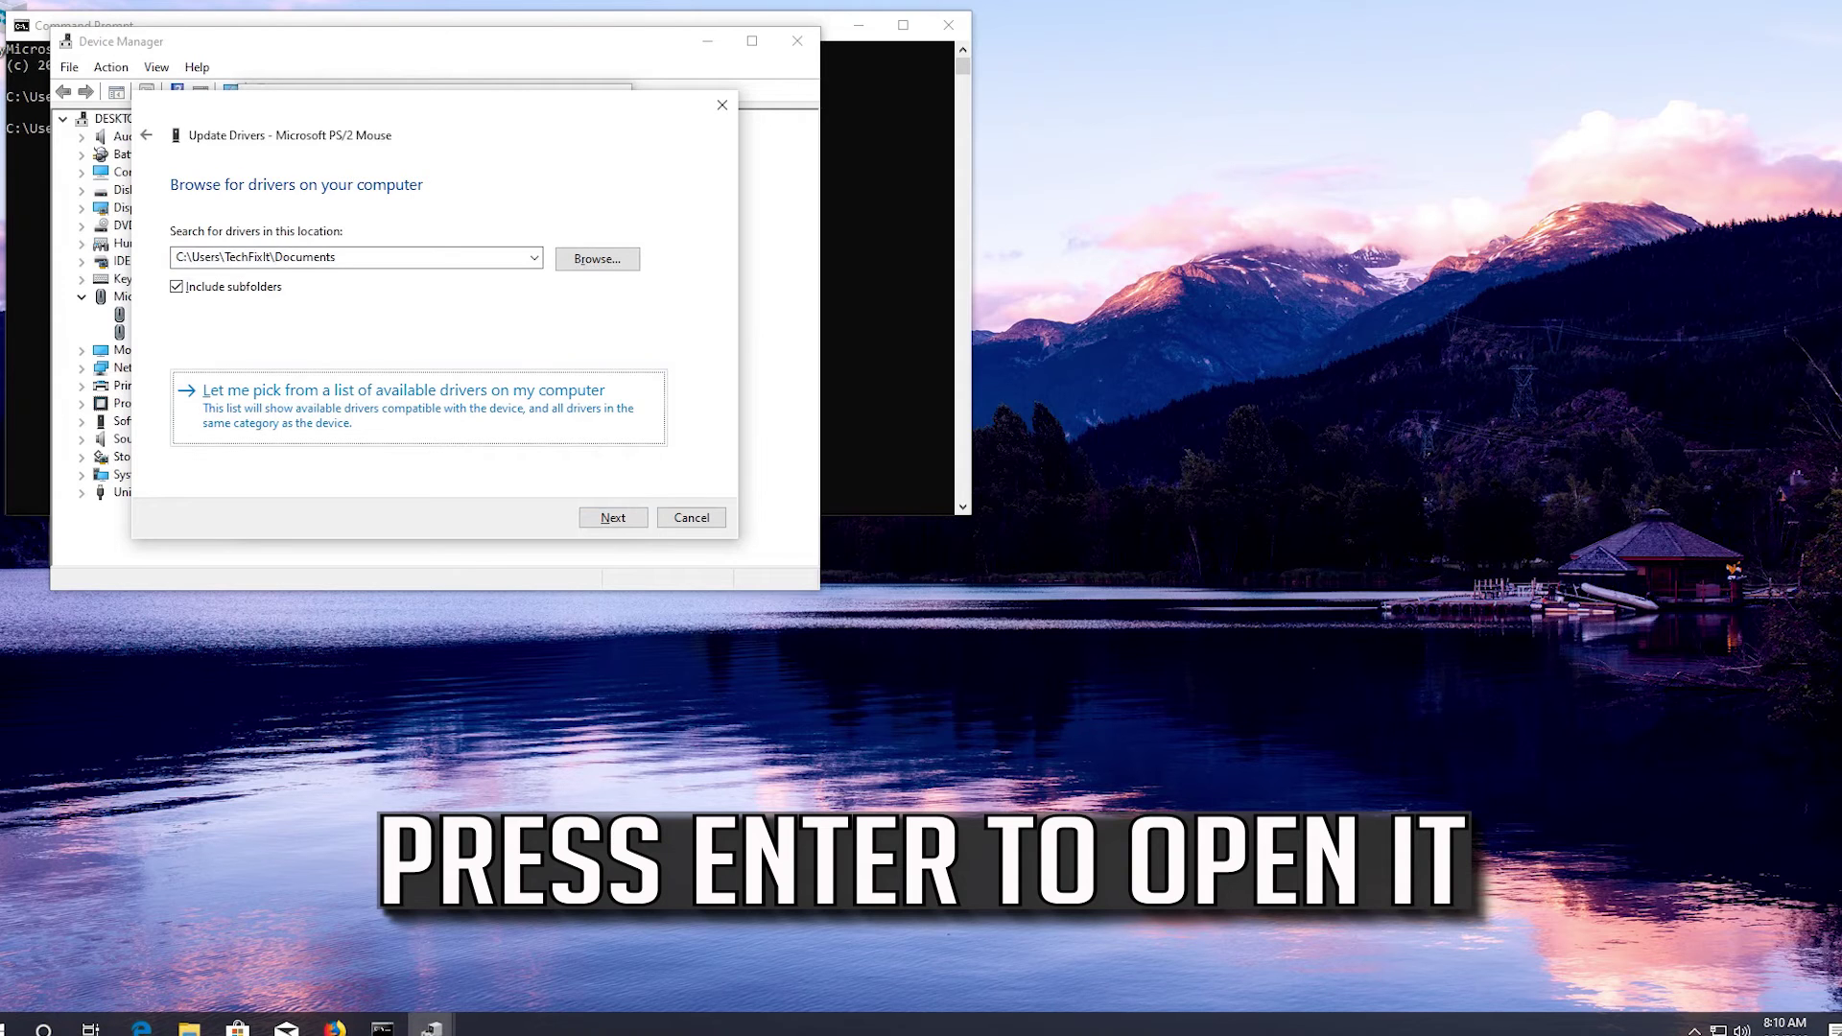
pyautogui.press('Return')
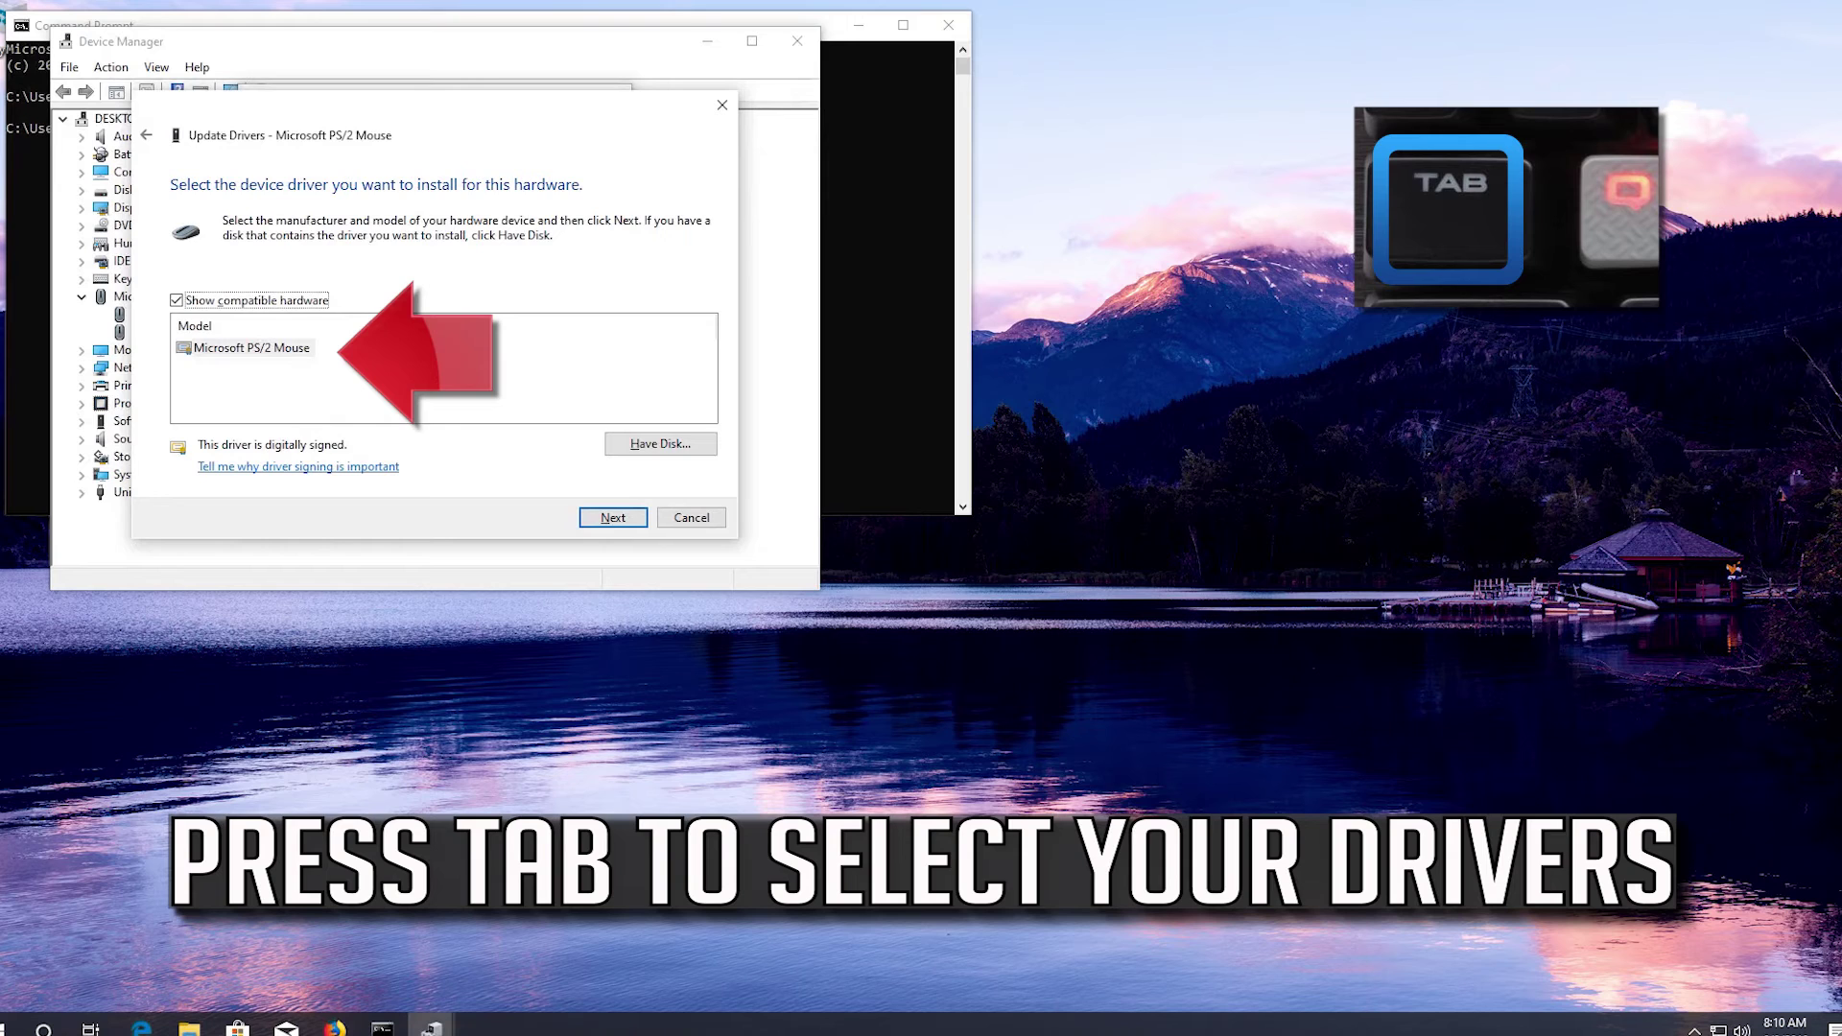
# Select the Microsoft PS/2 Mouse model in the compatible hardware list and install it
pyautogui.press('Tab')
pyautogui.press('Tab')
pyautogui.press('Tab')
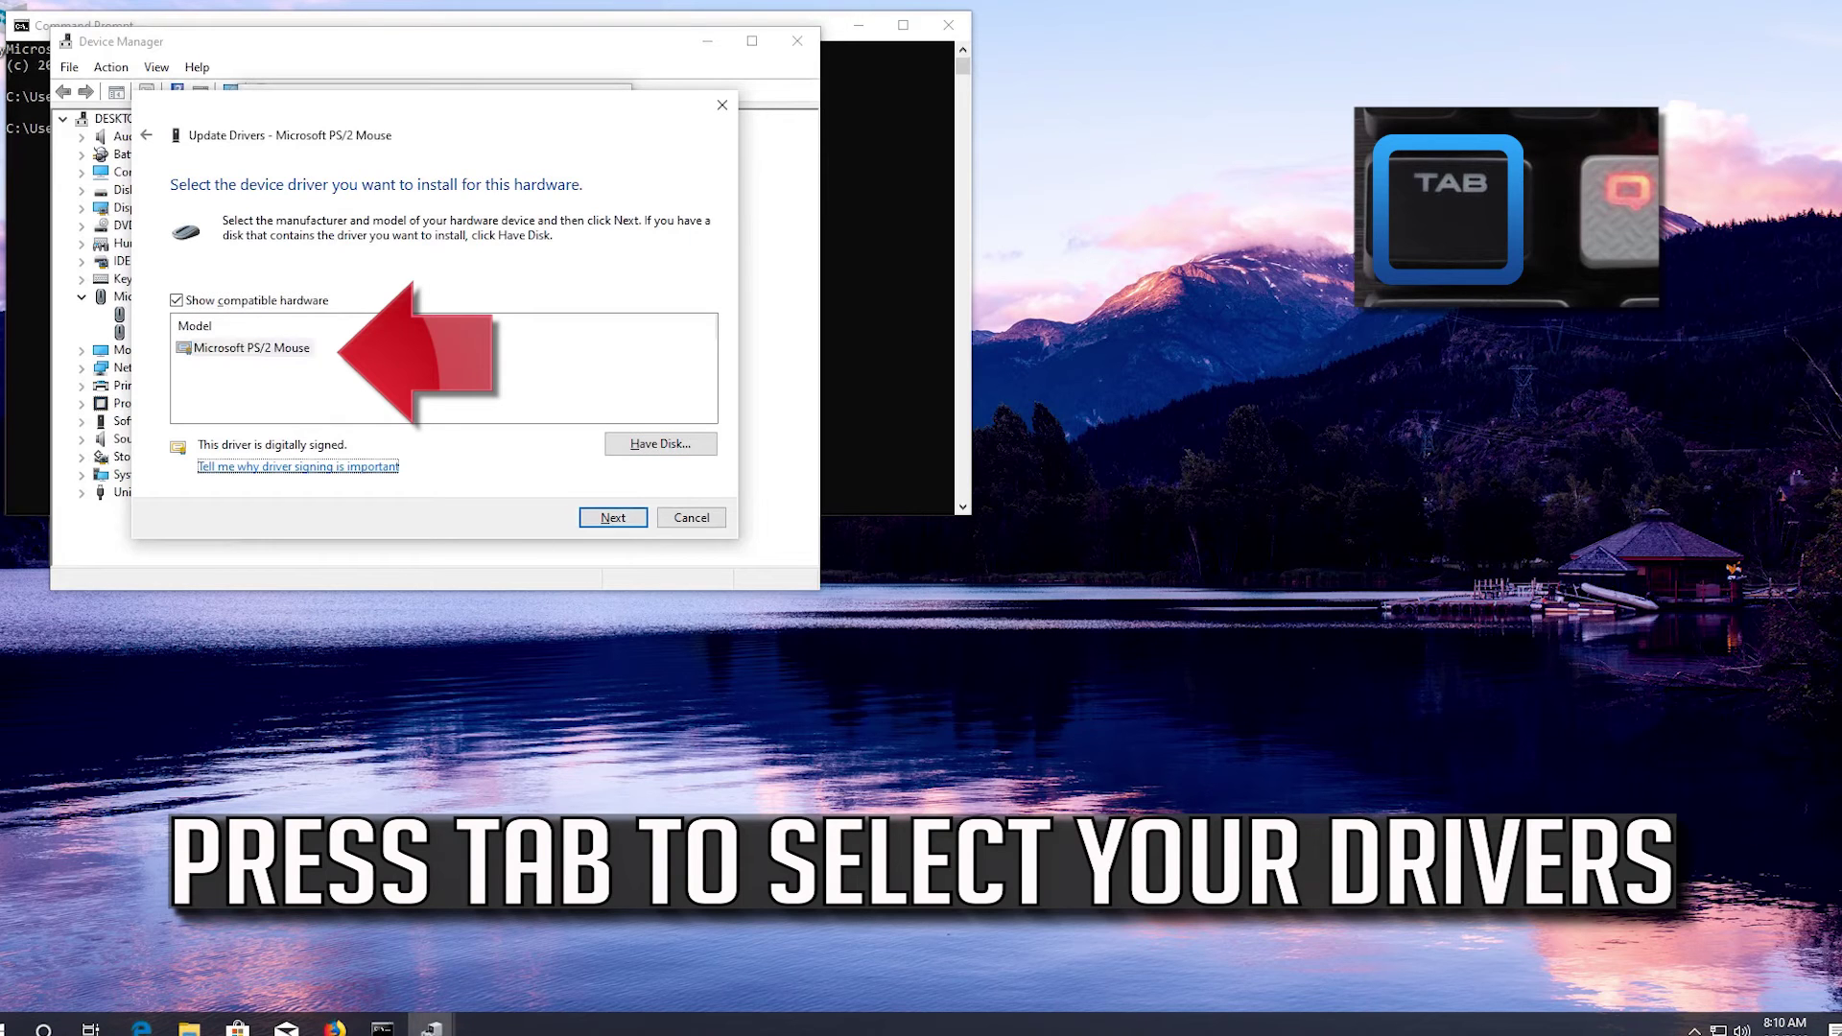
pyautogui.press('Tab')
pyautogui.press('Tab')
pyautogui.press('Tab')
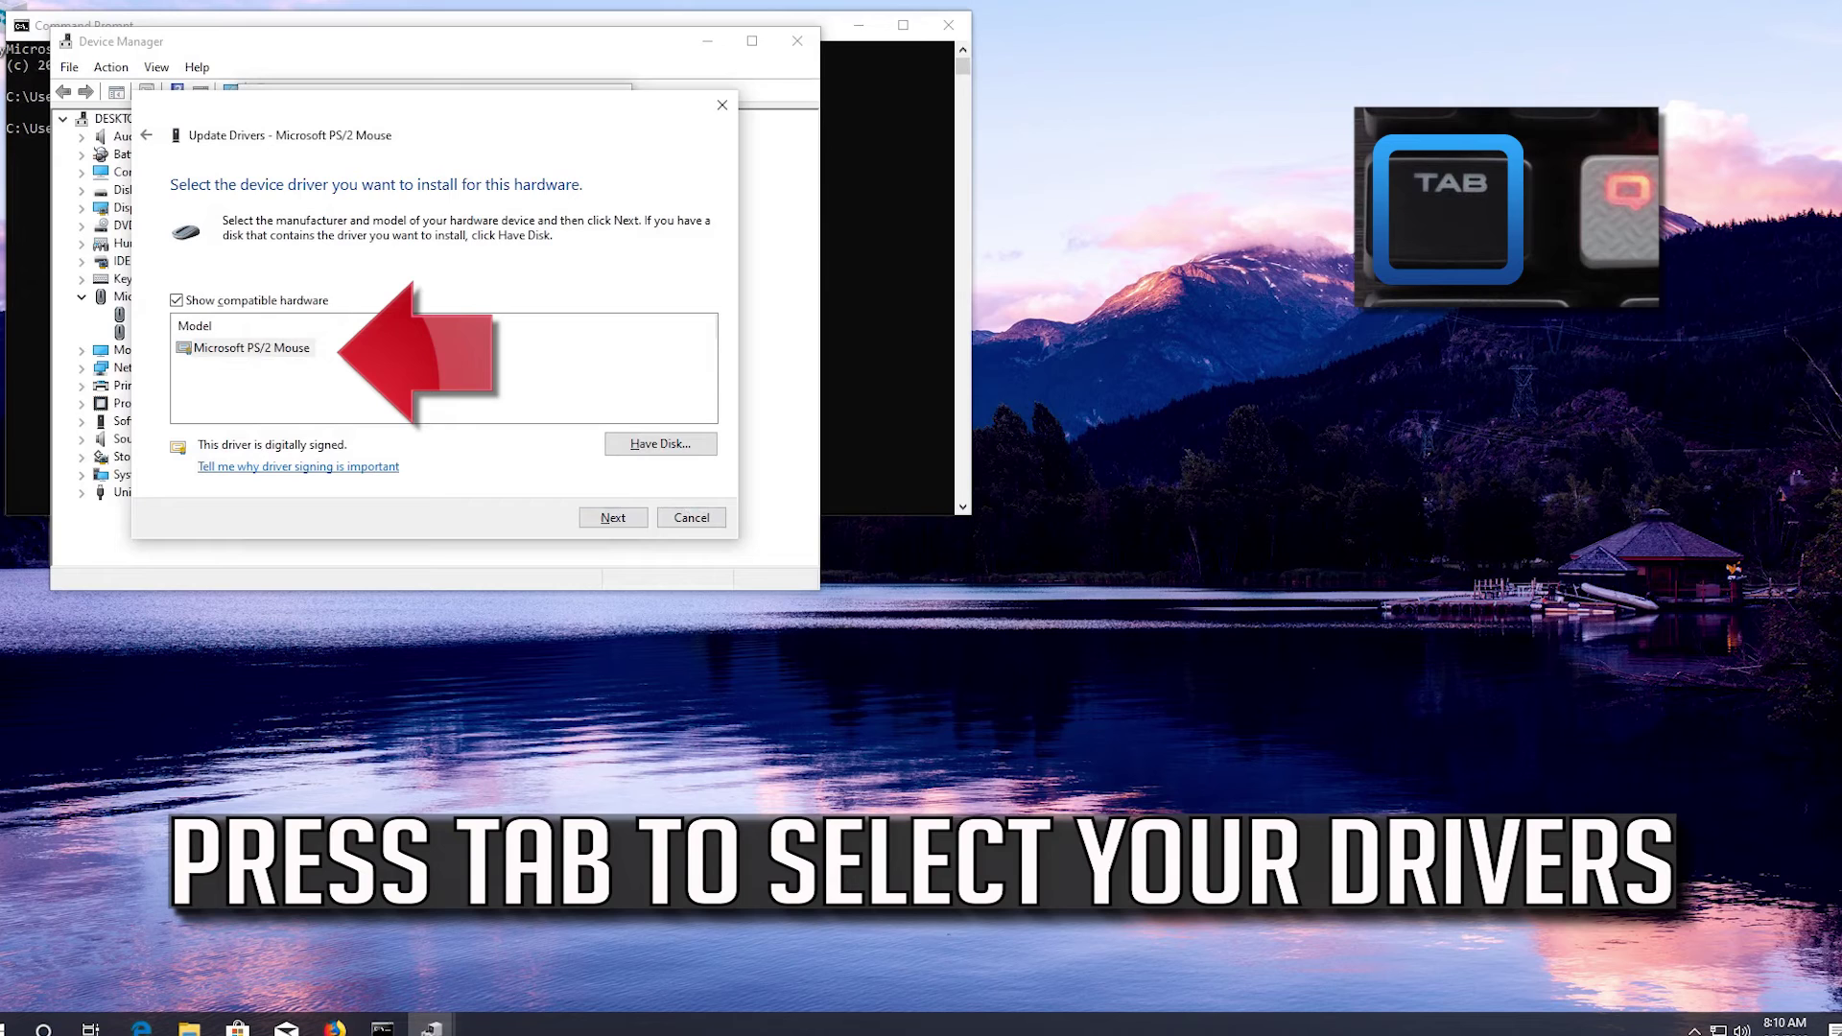
pyautogui.press('Tab')
pyautogui.press('Tab')
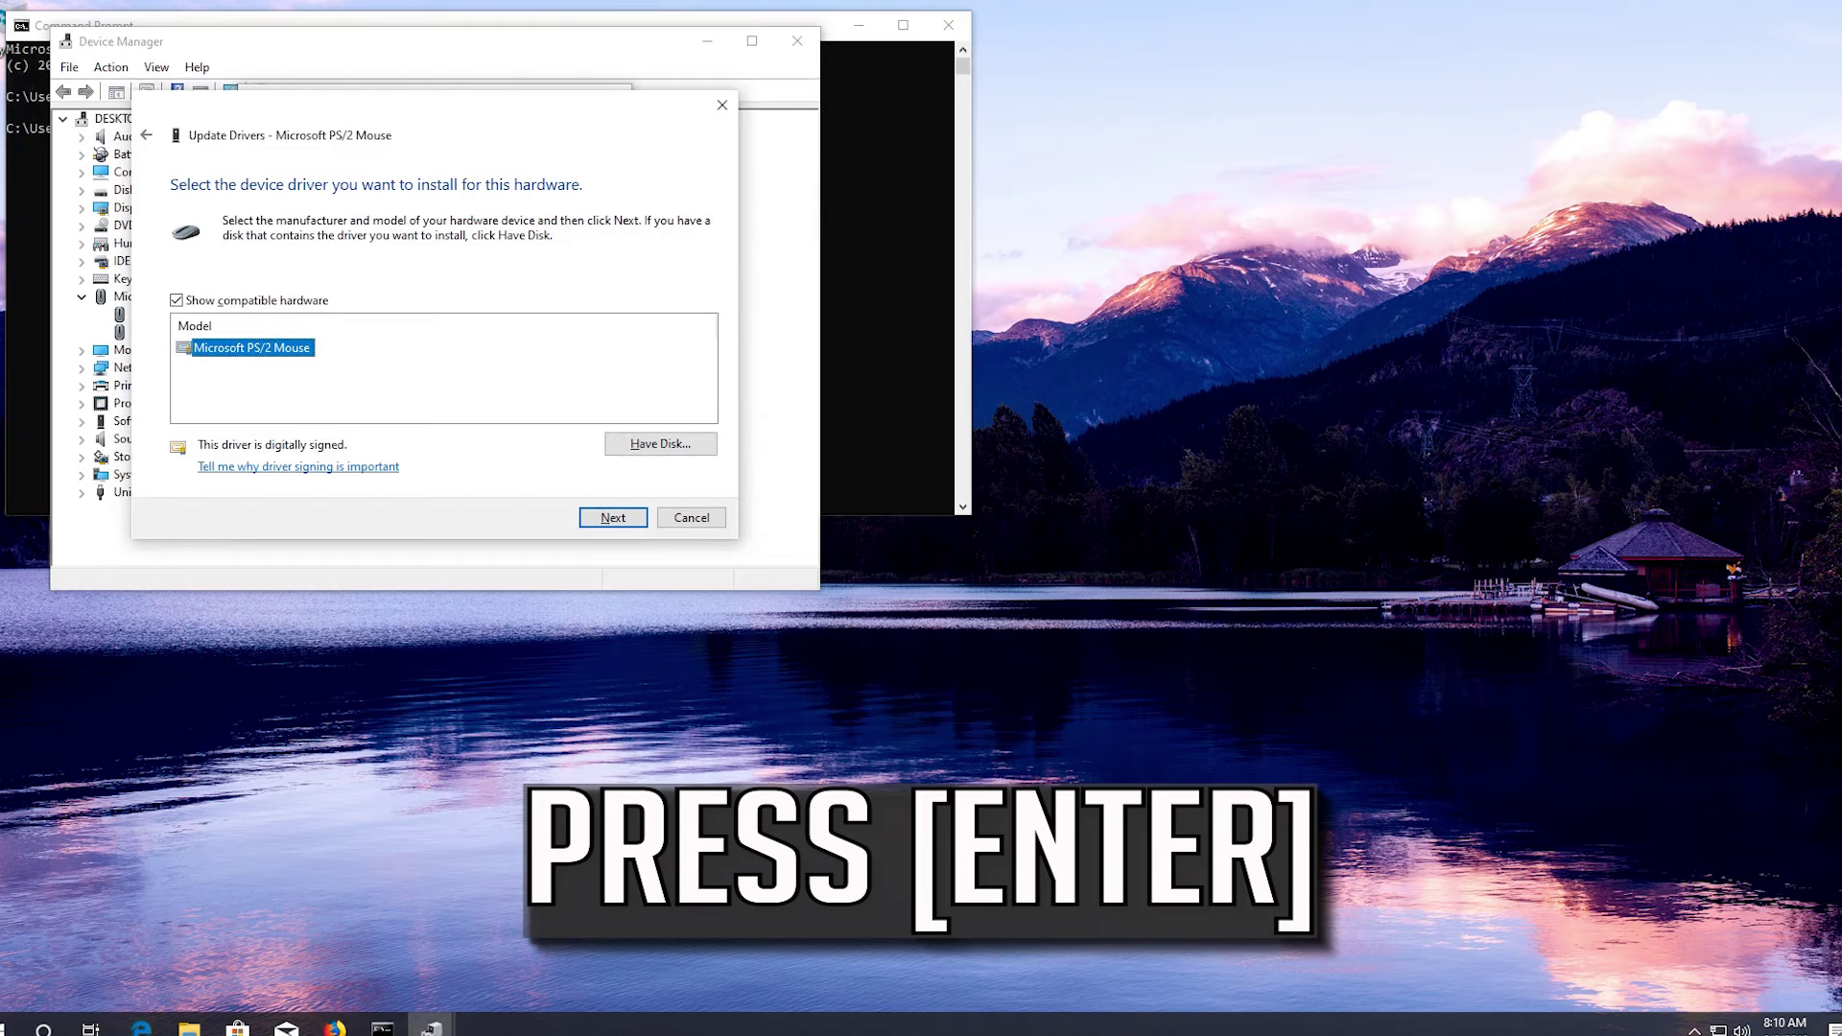
pyautogui.press('Return')
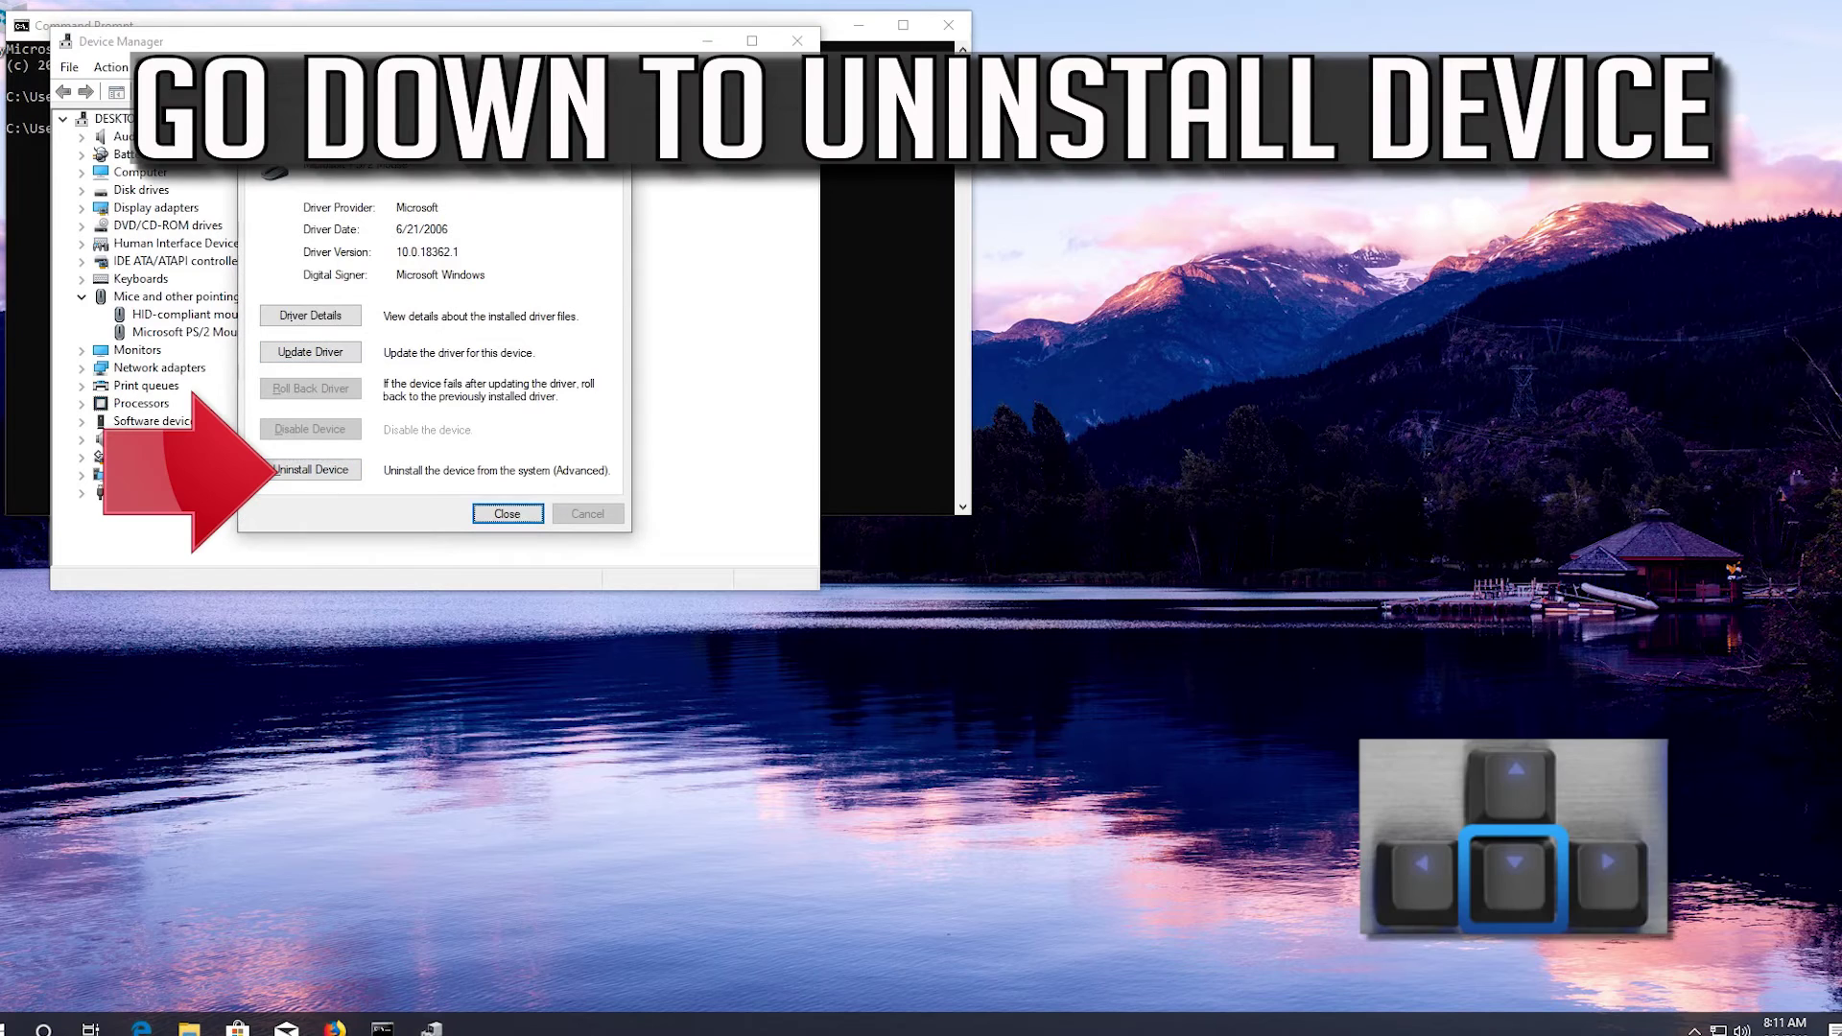
# Uninstall the Microsoft PS/2 Mouse device and confirm the removal
pyautogui.press('Down')
pyautogui.press('Down')
pyautogui.press('Down')
pyautogui.press('Return')
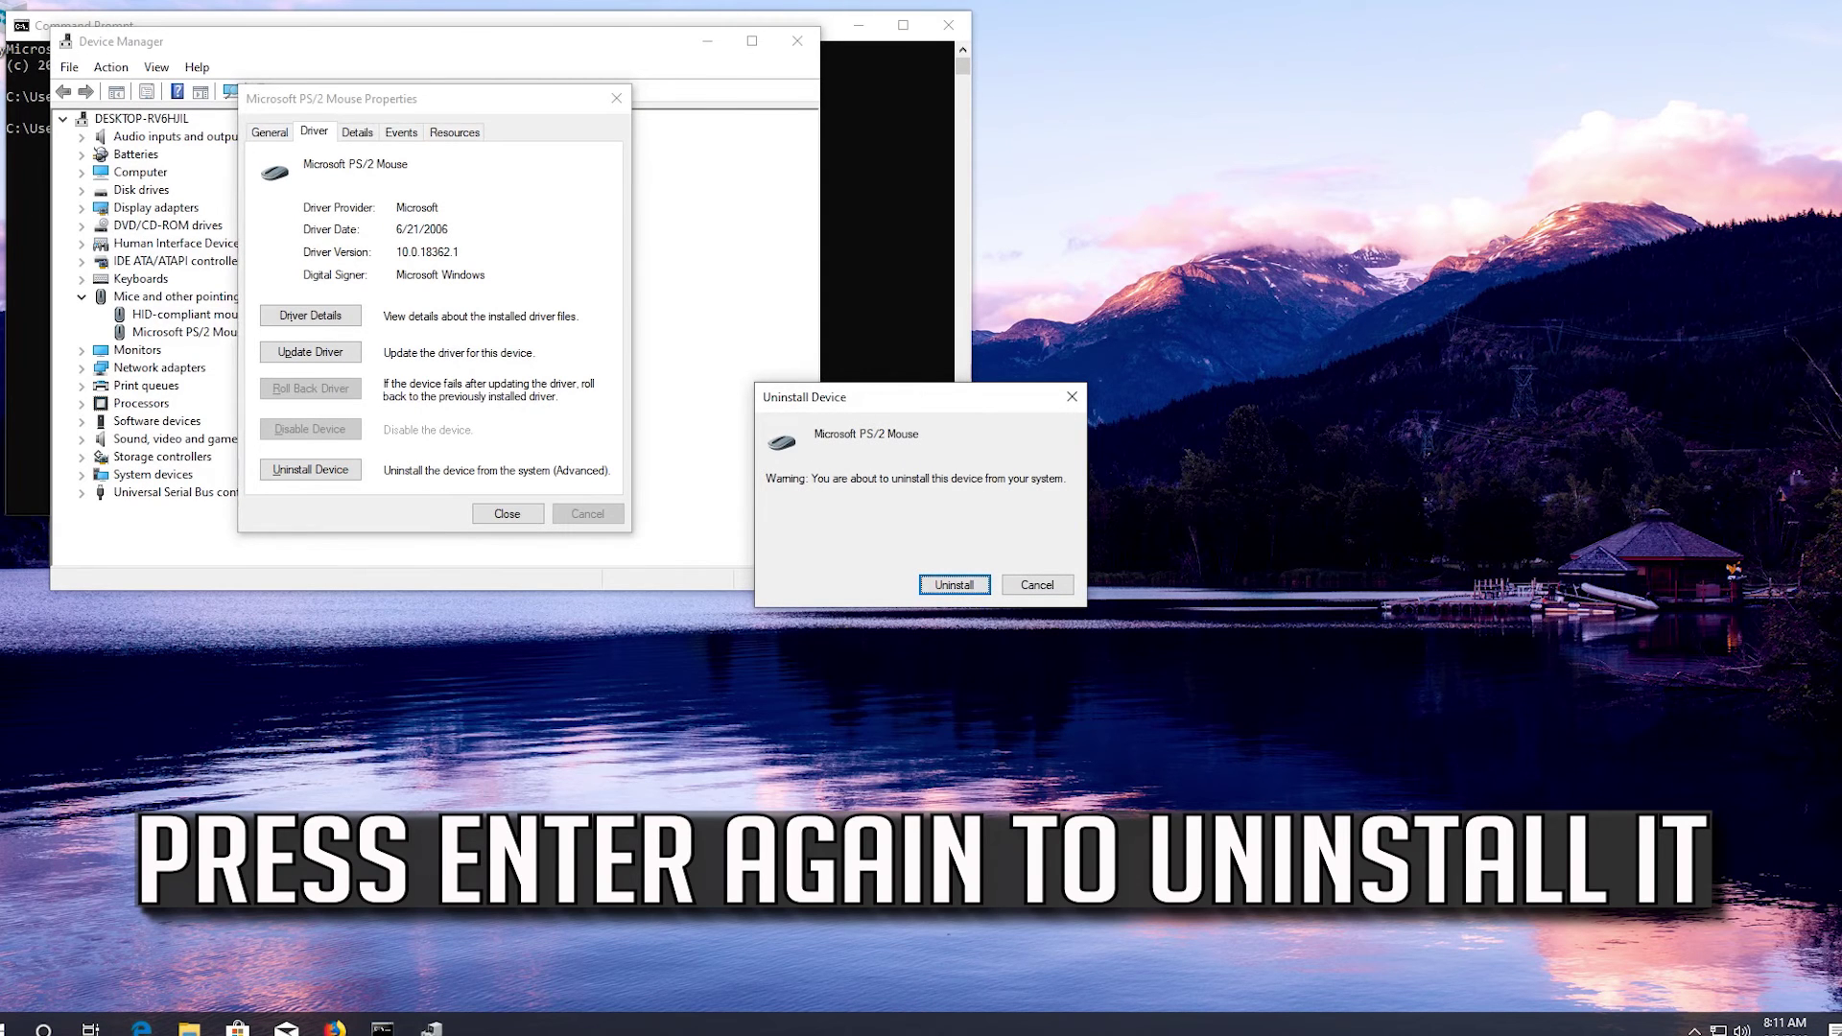
pyautogui.press('Return')
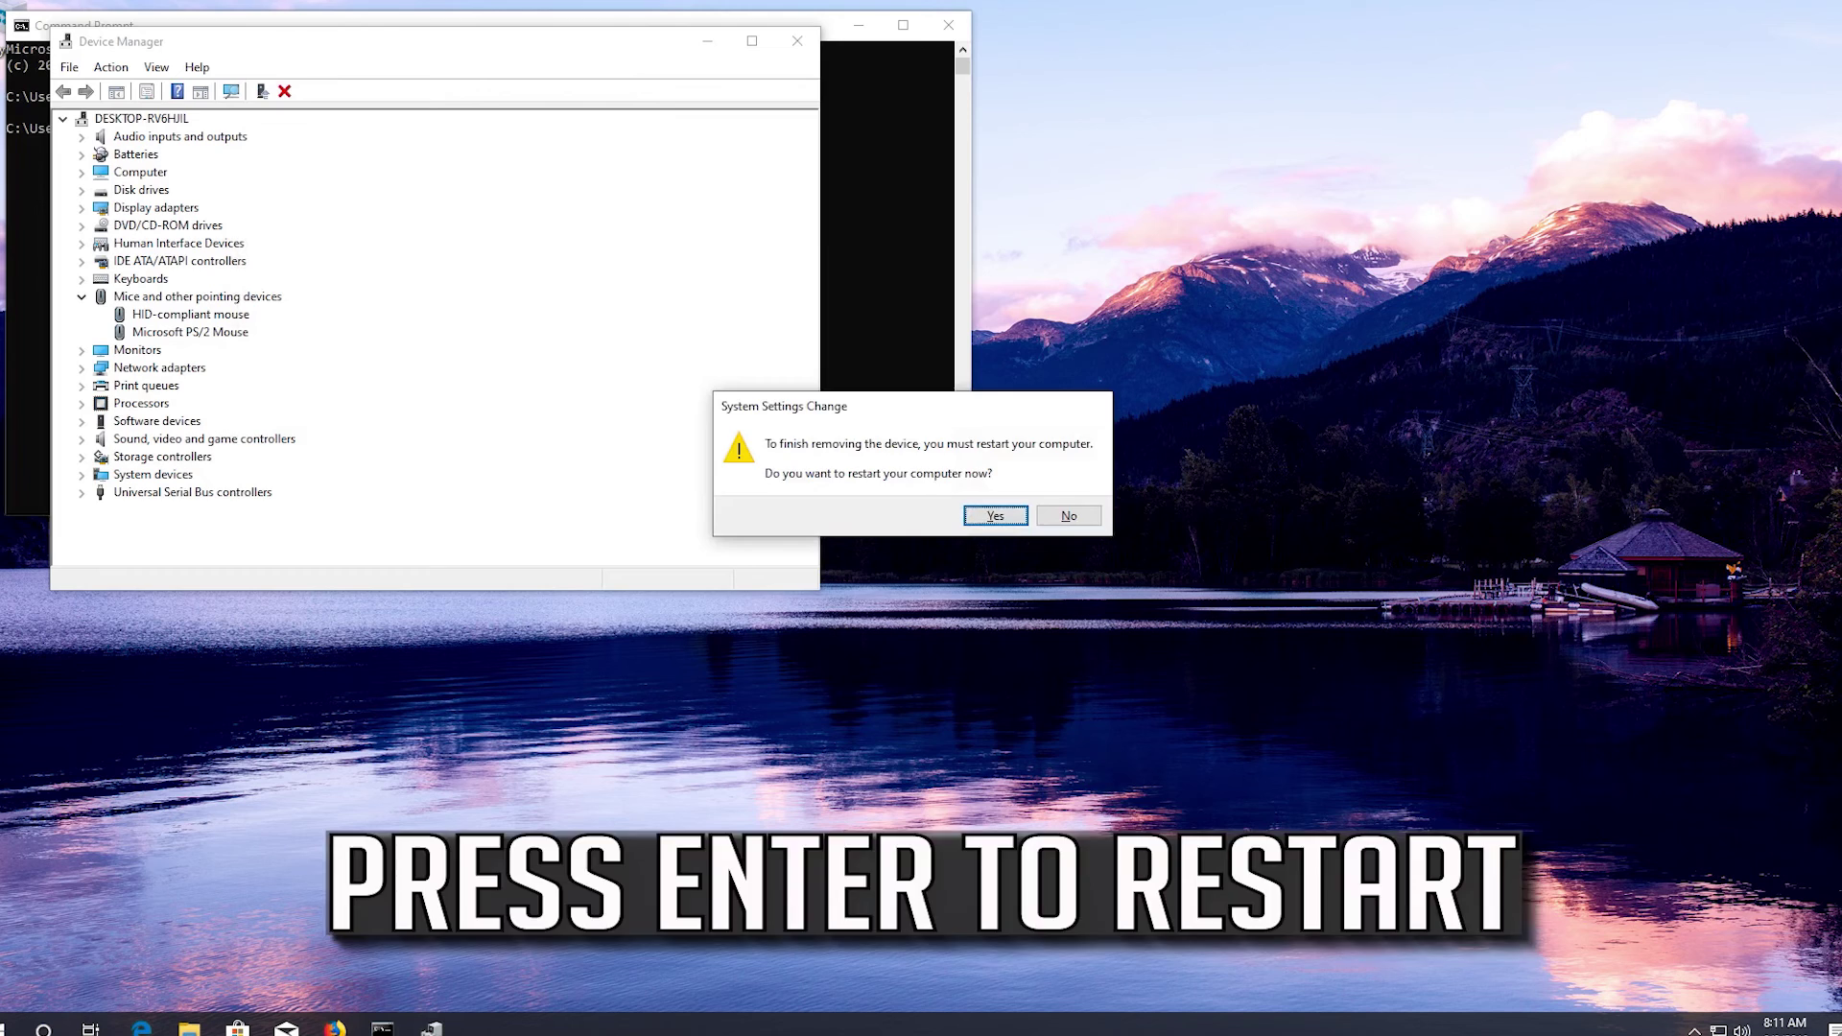
# Accept 'Yes' in the System Settings Change dialog to restart the PC
pyautogui.press('Return')
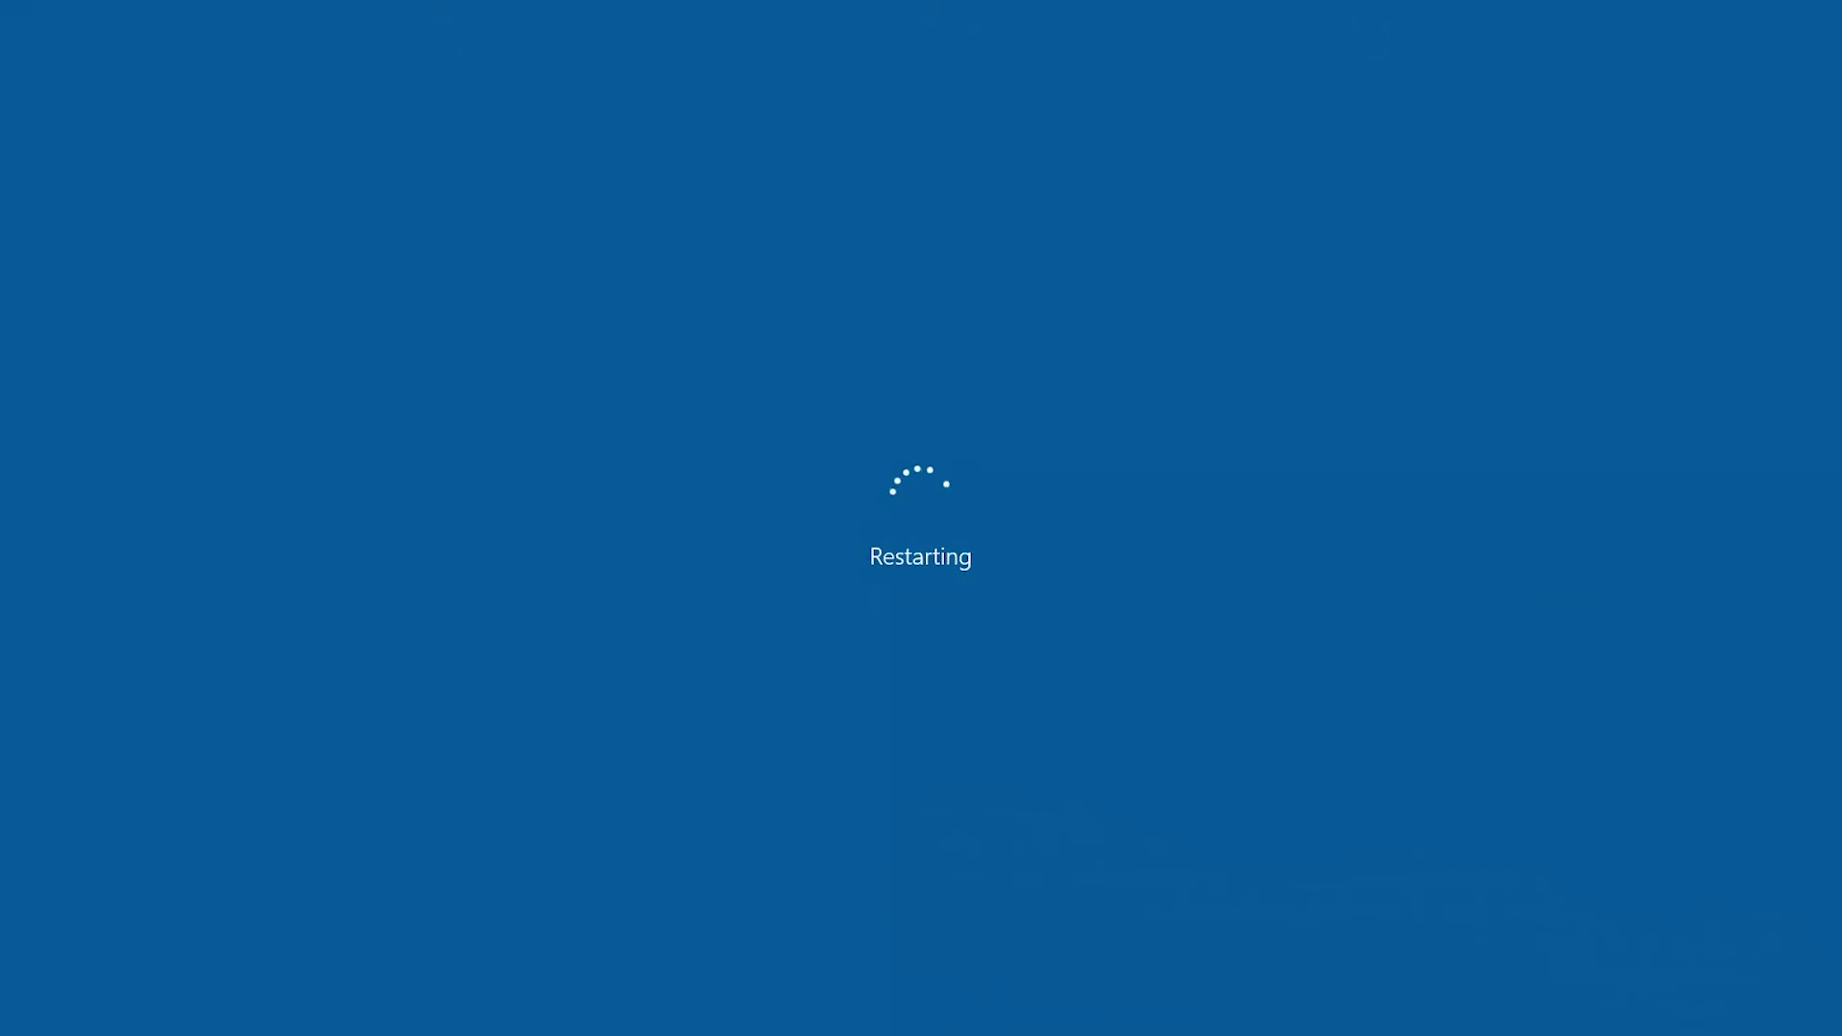